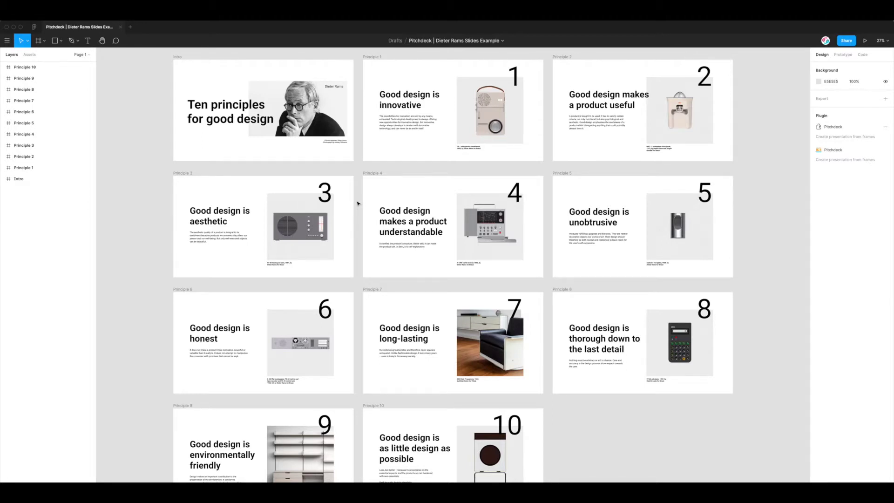
Look up the Pitchdeck Presentation Studio plugin listing in the Community search results and return to the Dieter Rams slides file.
{"action": "scroll", "coordinate": [358, 204], "scroll_direction": "up", "scroll_amount": 1}
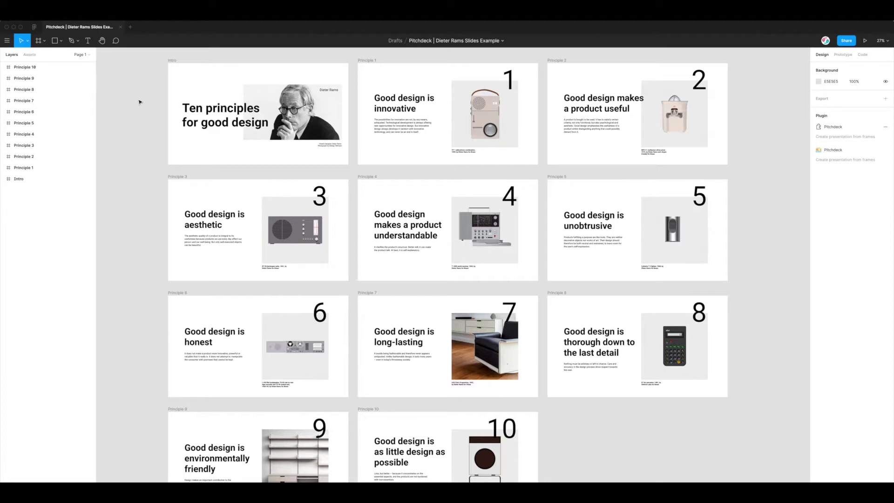
{"action": "left_click", "coordinate": [35, 28]}
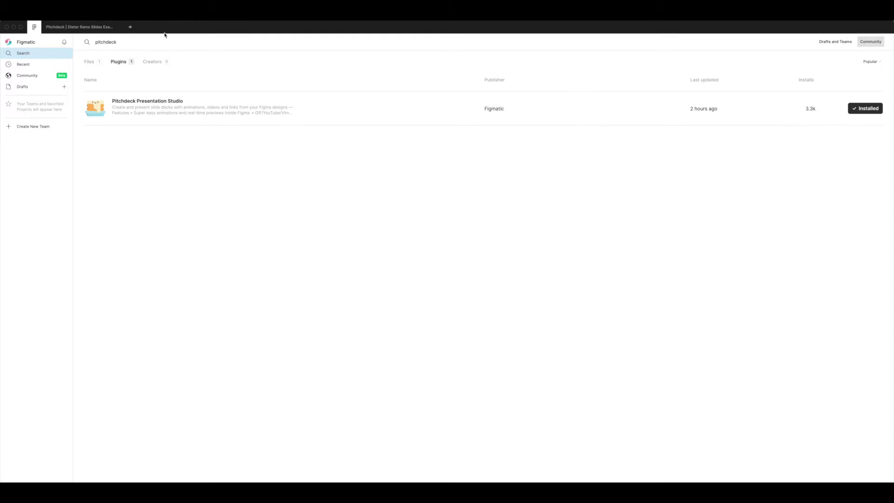
{"action": "left_click", "coordinate": [77, 30]}
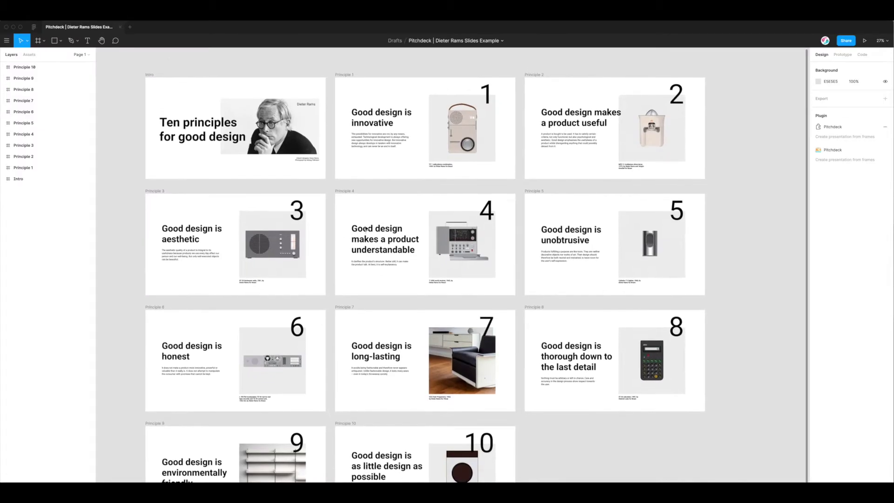
Launch the Pitchdeck Presentation Studio plugin on the slides file and move its window slightly higher.
{"action": "scroll", "coordinate": [366, 228], "scroll_direction": "left", "scroll_amount": 2}
{"action": "scroll", "coordinate": [366, 228], "scroll_direction": "down", "scroll_amount": 3}
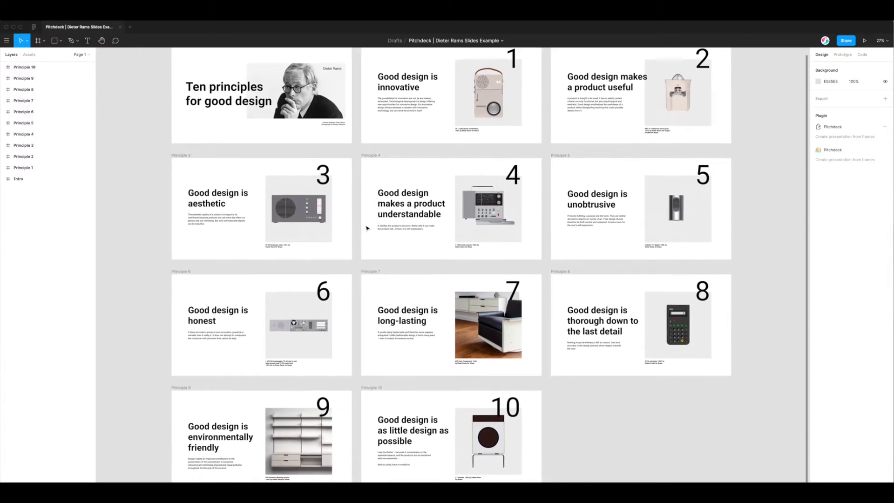
{"action": "scroll", "coordinate": [367, 229], "scroll_direction": "up", "scroll_amount": 3}
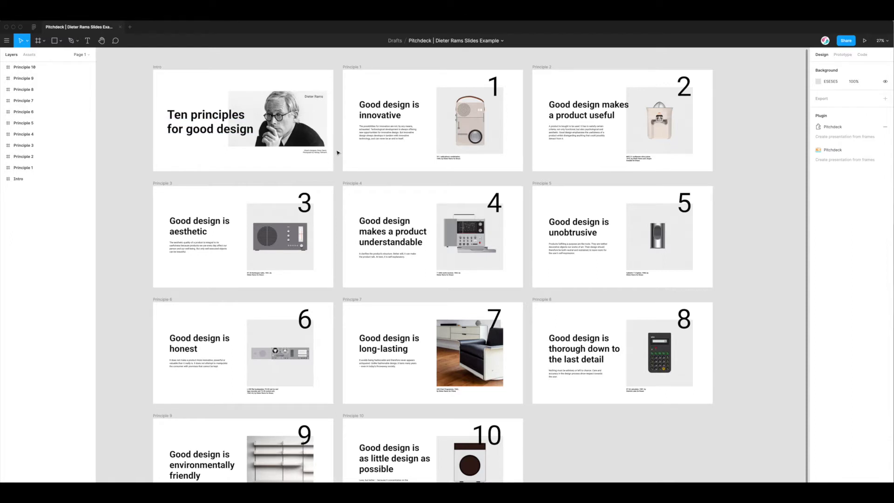
{"action": "right_click", "coordinate": [337, 134]}
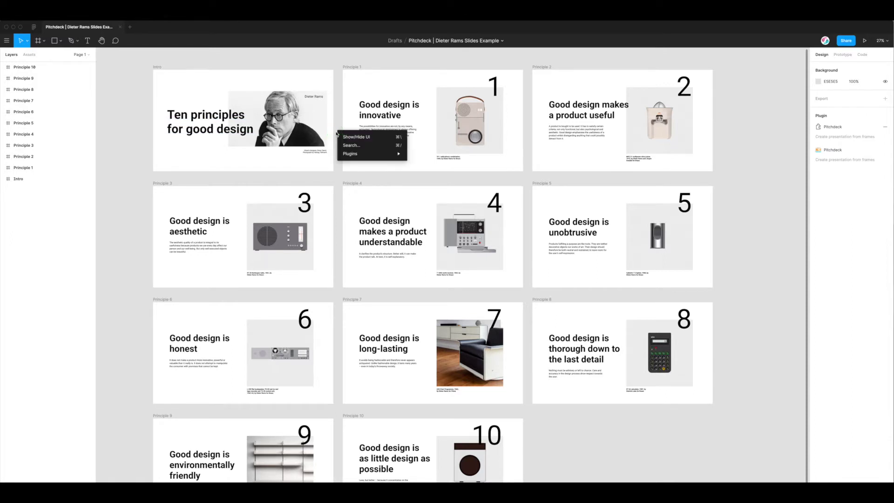
{"action": "mouse_move", "coordinate": [352, 156]}
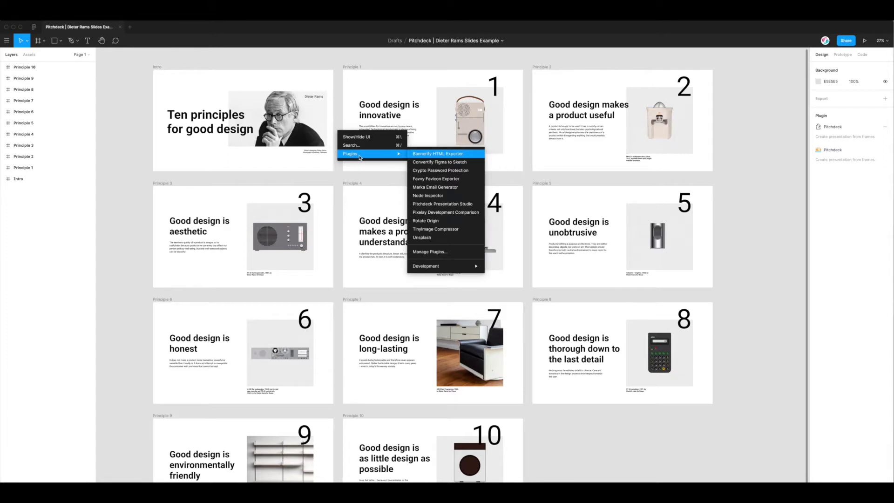
{"action": "left_click", "coordinate": [438, 206]}
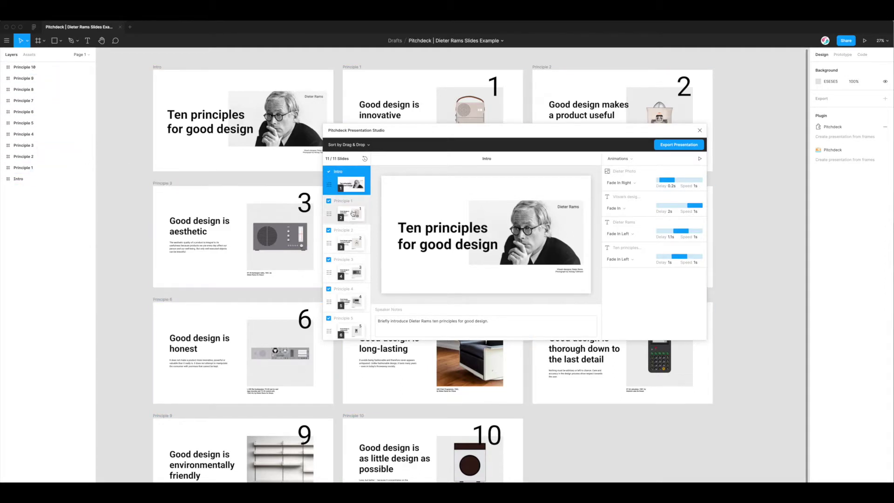
{"action": "left_click_drag", "start_coordinate": [421, 132], "coordinate": [439, 120]}
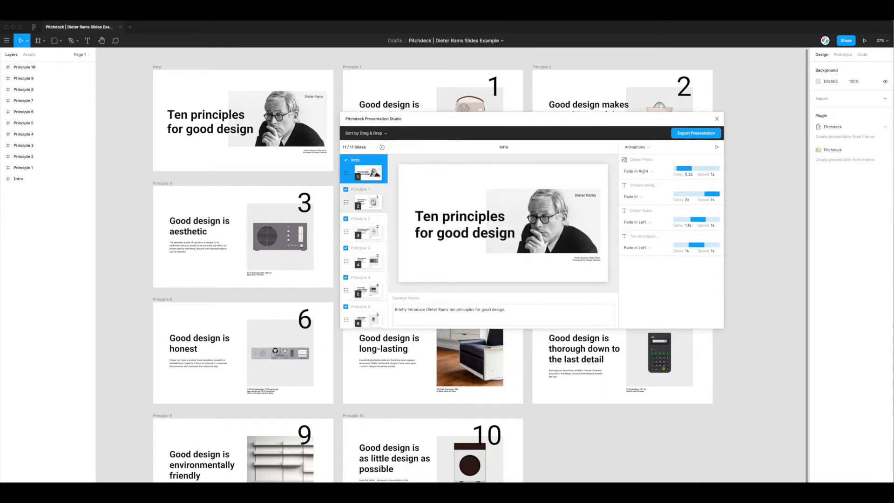
Preview the Principle 9, Principle 8 and Principle 7 slides in the plugin's slide list.
{"action": "scroll", "coordinate": [370, 205], "scroll_direction": "down", "scroll_amount": 3}
{"action": "scroll", "coordinate": [373, 201], "scroll_direction": "down", "scroll_amount": 2}
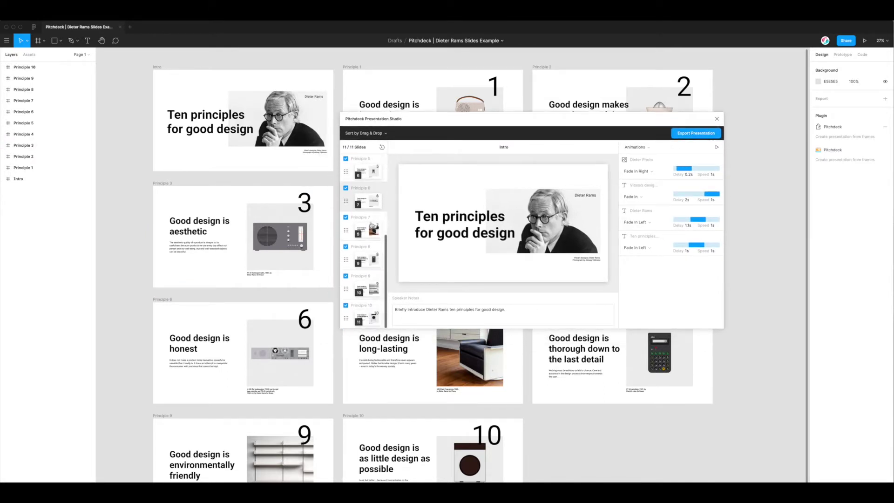
{"action": "left_click", "coordinate": [373, 291]}
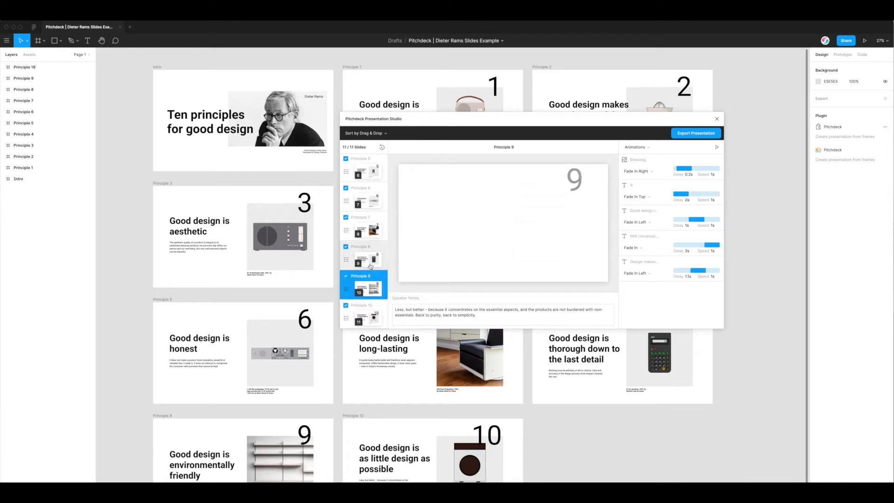
{"action": "left_click", "coordinate": [372, 263]}
{"action": "left_click", "coordinate": [376, 230]}
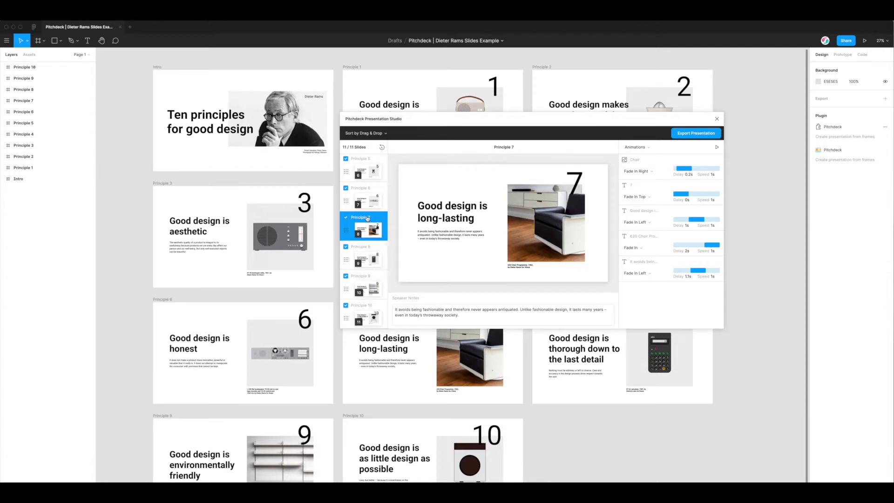
{"action": "scroll", "coordinate": [368, 194], "scroll_direction": "up", "scroll_amount": 5}
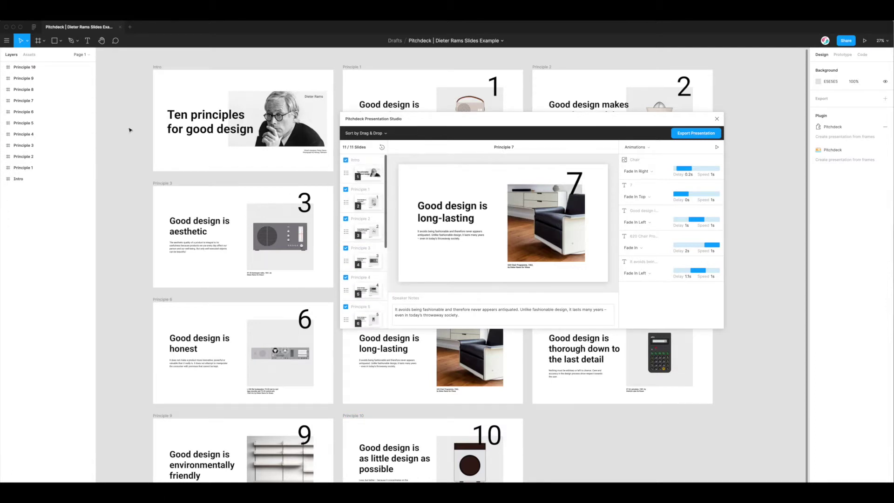
Exclude the Intro slide from the presentation and include it again.
{"action": "left_click", "coordinate": [345, 160]}
{"action": "left_click", "coordinate": [346, 159]}
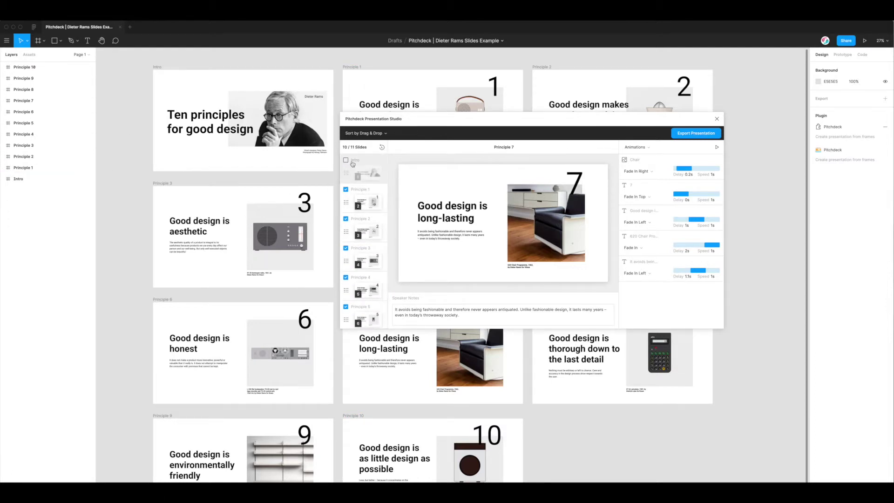
{"action": "left_click", "coordinate": [19, 179]}
{"action": "left_click", "coordinate": [280, 121]}
{"action": "left_click_drag", "start_coordinate": [518, 121], "coordinate": [521, 141]}
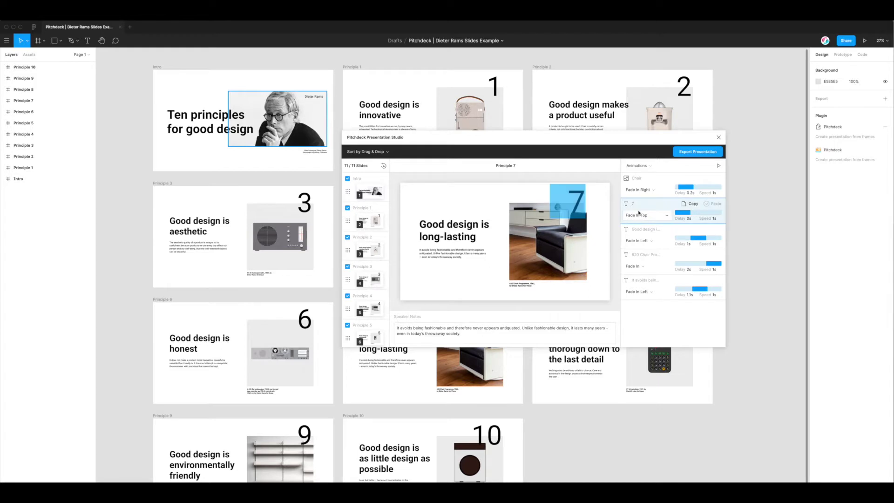
Preview the Principle 1 and Principle 2 slides and inspect the speaker notes of Principle 2.
{"action": "left_click", "coordinate": [371, 220]}
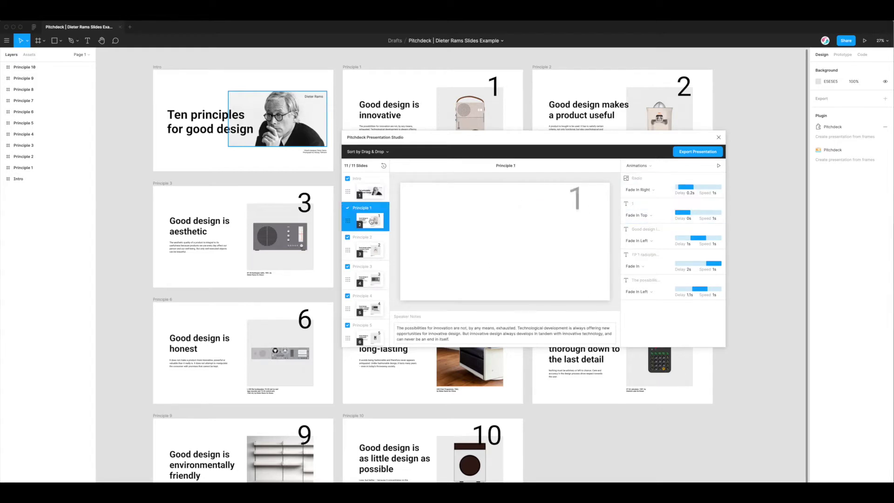
{"action": "left_click", "coordinate": [370, 247]}
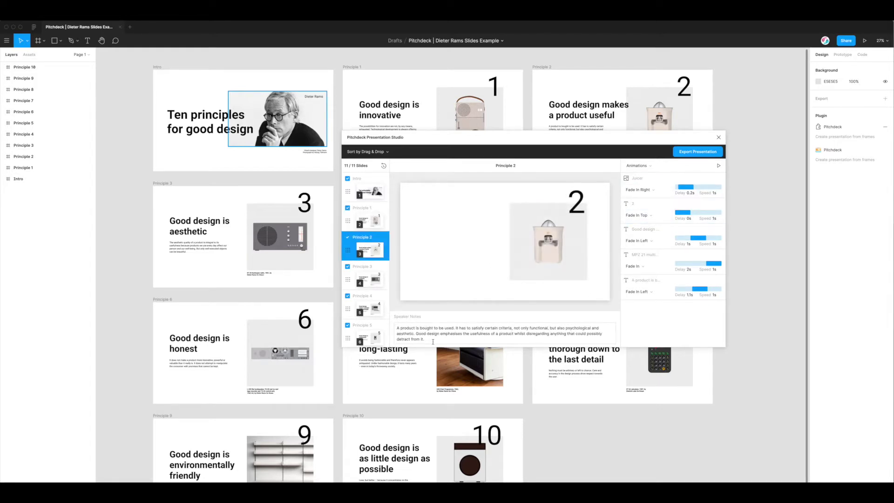
{"action": "left_click", "coordinate": [426, 329]}
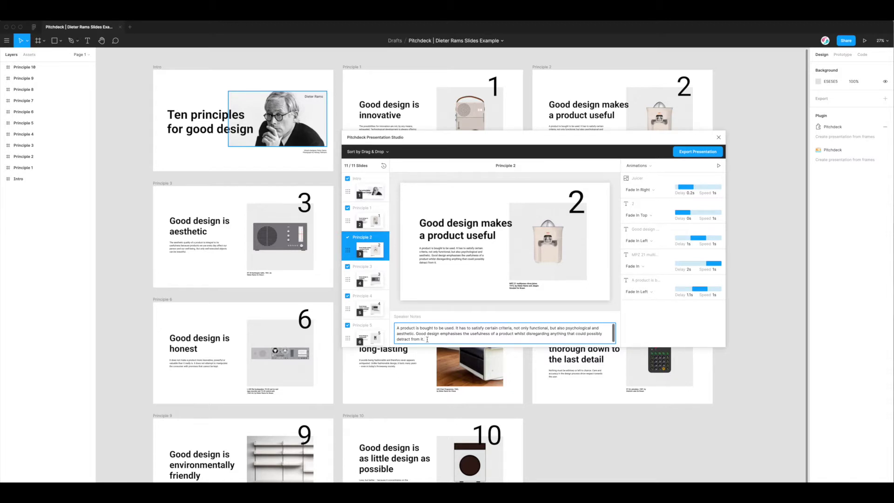
{"action": "left_click_drag", "start_coordinate": [581, 141], "coordinate": [581, 121]}
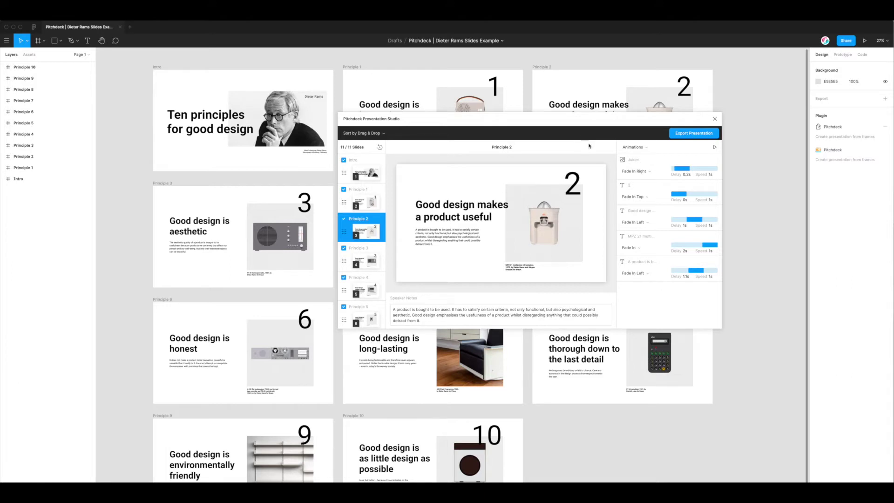
{"action": "left_click_drag", "start_coordinate": [616, 122], "coordinate": [617, 134]}
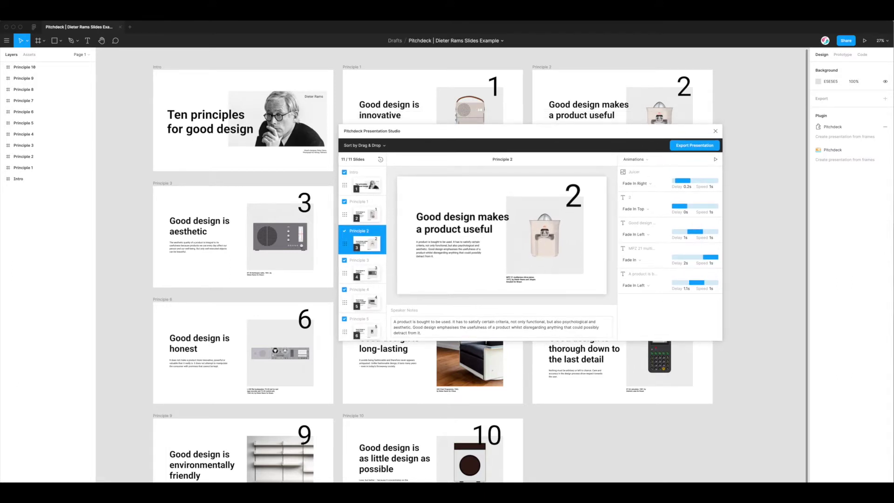
{"action": "left_click_drag", "start_coordinate": [529, 133], "coordinate": [531, 136]}
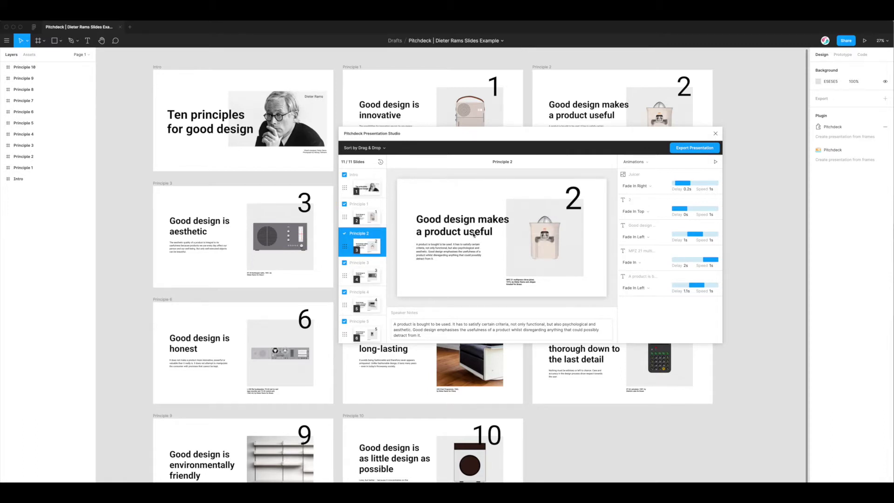
{"action": "left_click_drag", "start_coordinate": [536, 148], "coordinate": [529, 149]}
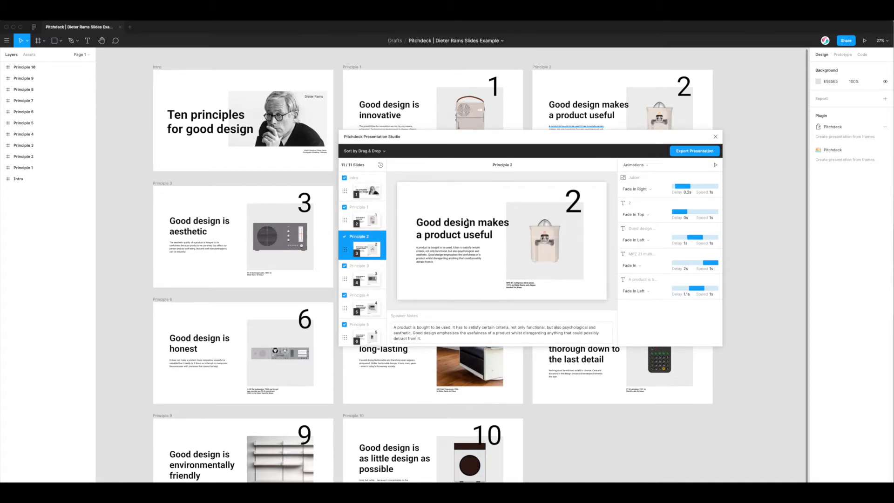
Preview the Principle 1, Intro and Principle 8 slides and examine the speaker notes of Principle 8.
{"action": "left_click", "coordinate": [366, 223]}
{"action": "key", "text": "Up"}
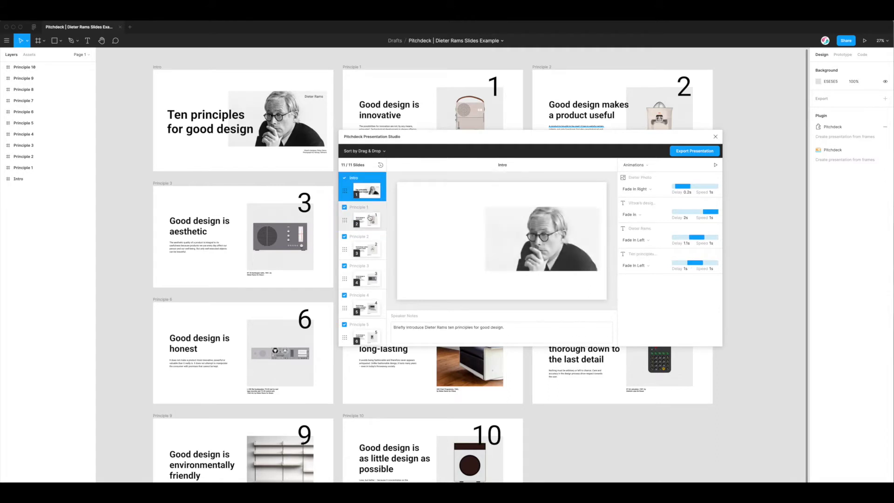
{"action": "scroll", "coordinate": [371, 236], "scroll_direction": "down", "scroll_amount": 3}
{"action": "scroll", "coordinate": [371, 237], "scroll_direction": "down", "scroll_amount": 1}
{"action": "left_click", "coordinate": [366, 275]}
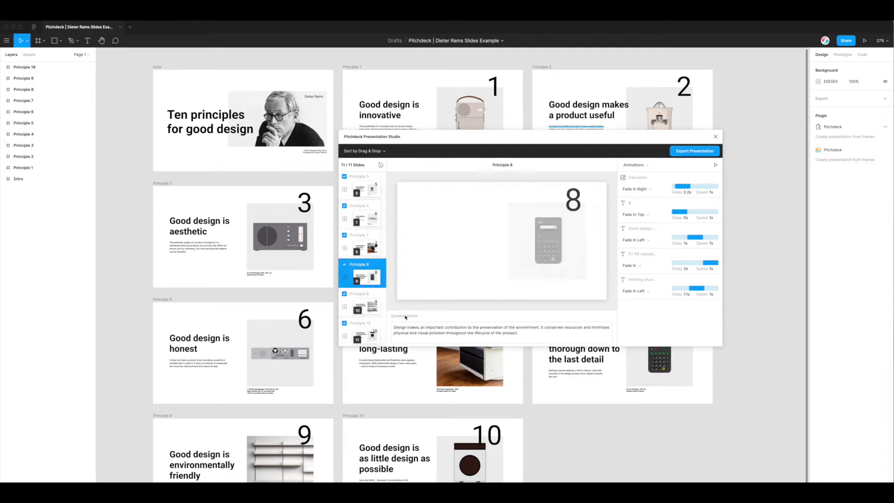
{"action": "left_click", "coordinate": [509, 334]}
{"action": "key", "text": "ctrl+a"}
{"action": "left_click", "coordinate": [545, 333]}
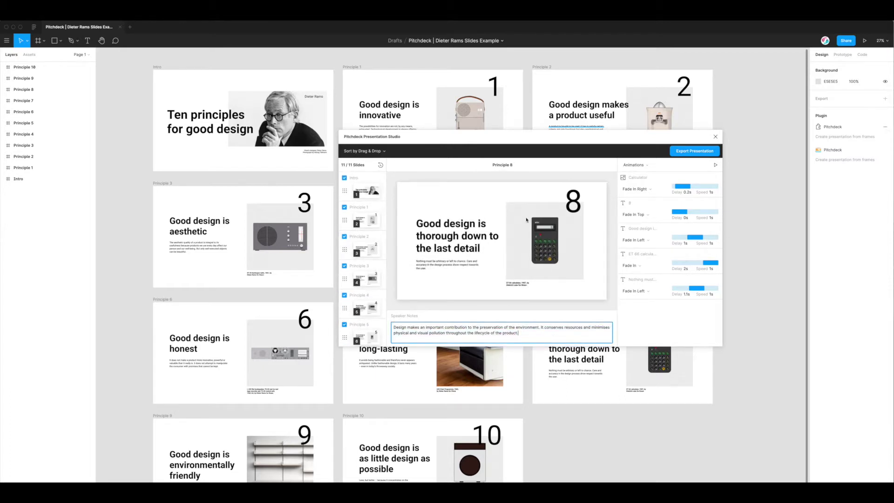
{"action": "left_click_drag", "start_coordinate": [551, 135], "coordinate": [553, 140]}
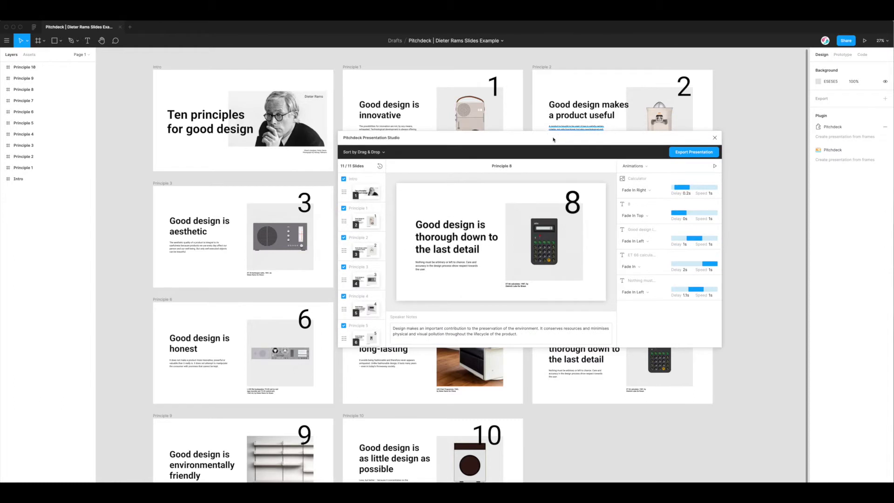
{"action": "mouse_move", "coordinate": [620, 144]}
{"action": "left_mouse_down"}
{"action": "mouse_move", "coordinate": [612, 140]}
{"action": "mouse_move", "coordinate": [620, 143]}
{"action": "left_mouse_up"}
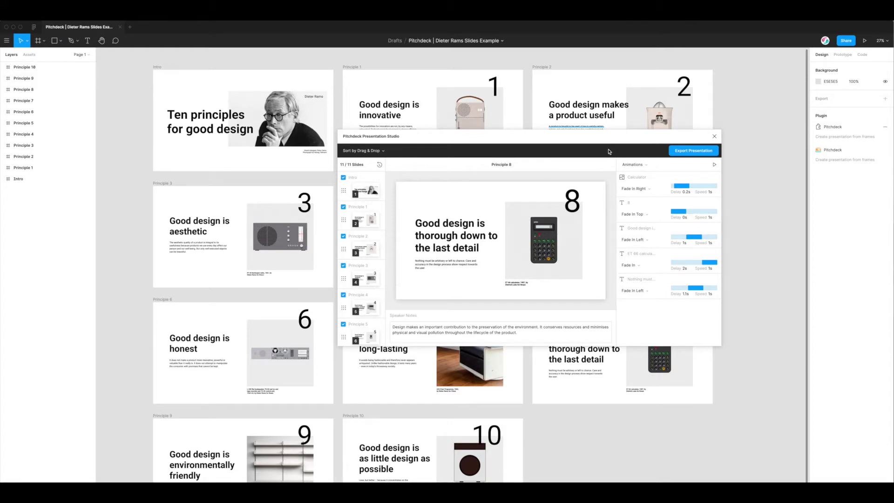
Open the presentation export options, try the Pitchdeck Presentation URL format and set the format to PowerPoint.
{"action": "left_click", "coordinate": [686, 151]}
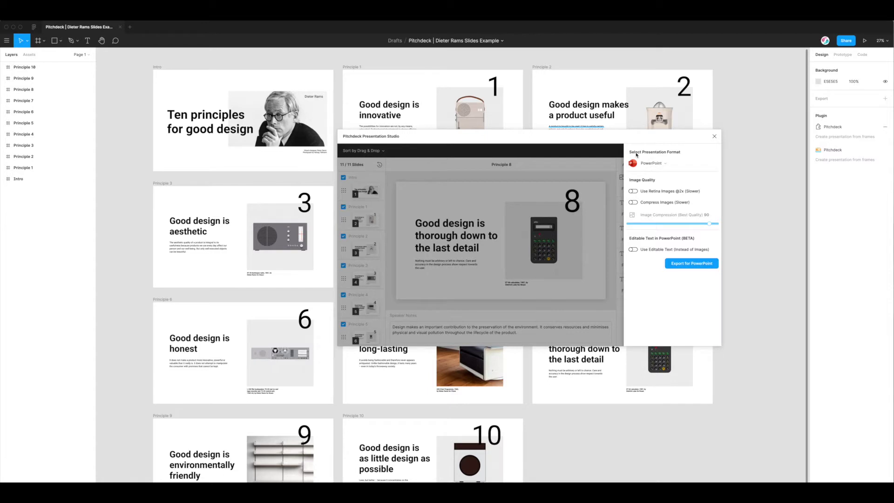
{"action": "left_click", "coordinate": [659, 166]}
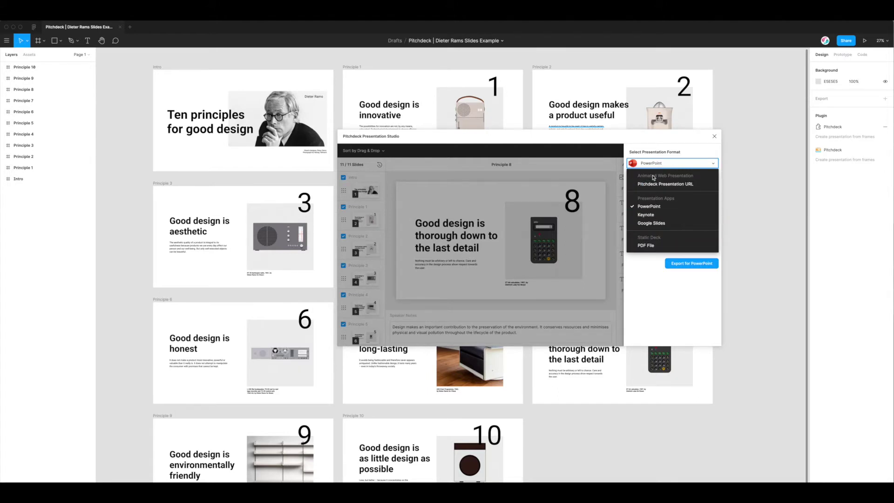
{"action": "left_click", "coordinate": [651, 185]}
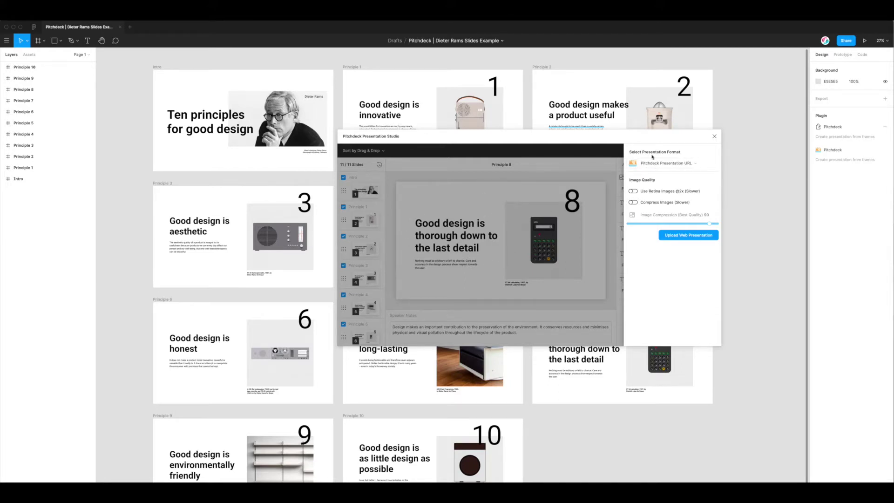
{"action": "left_click", "coordinate": [658, 163]}
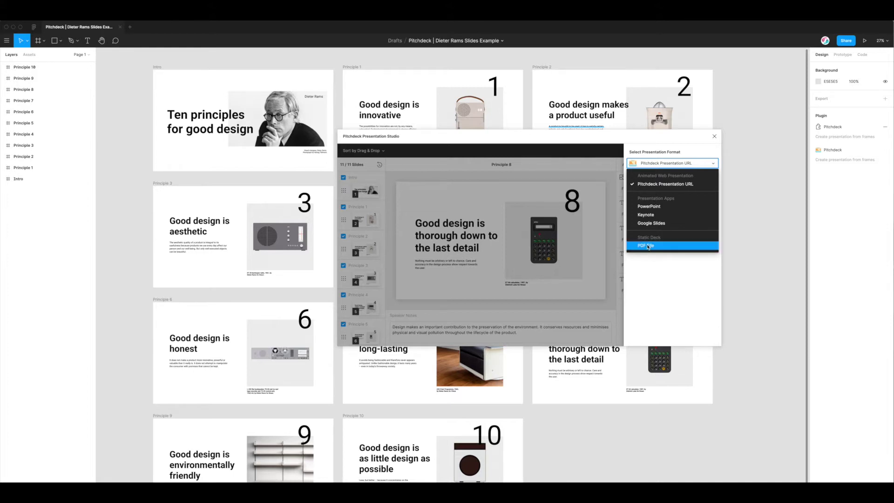
{"action": "left_click", "coordinate": [651, 208]}
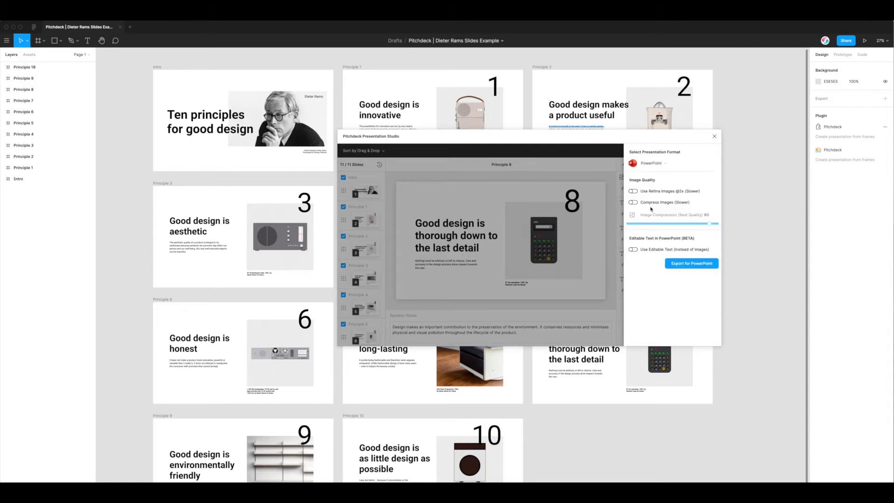
Try the Keynote and Google Slides export formats and return the presentation format to PowerPoint.
{"action": "left_click", "coordinate": [651, 164]}
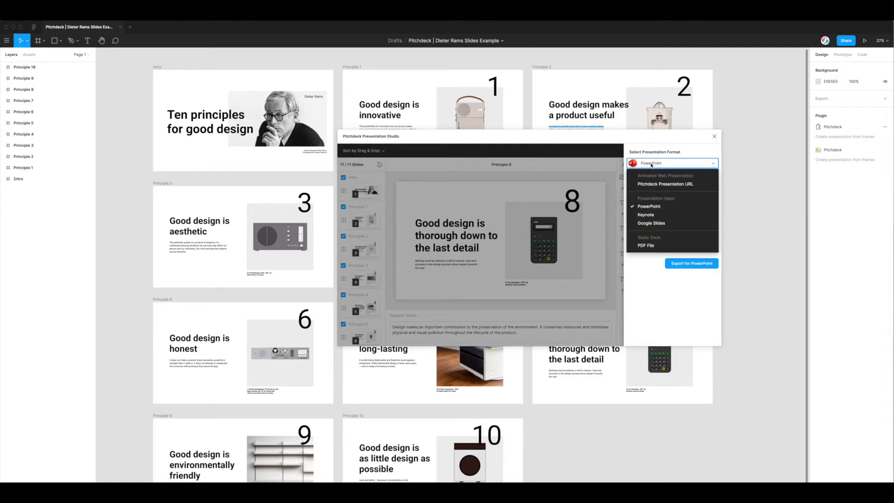
{"action": "left_click", "coordinate": [652, 217]}
{"action": "left_click", "coordinate": [651, 164]}
{"action": "left_click", "coordinate": [652, 223]}
{"action": "left_click", "coordinate": [654, 163]}
{"action": "left_click", "coordinate": [650, 208]}
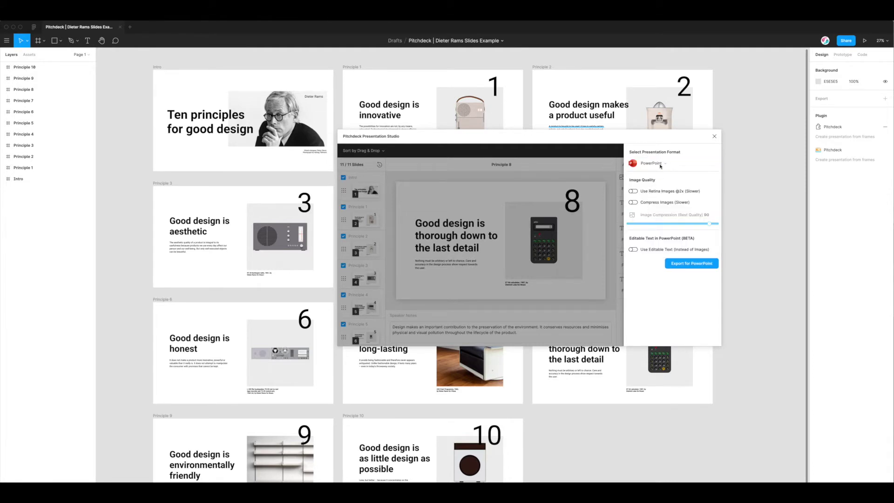
{"action": "left_click_drag", "start_coordinate": [664, 141], "coordinate": [665, 129]}
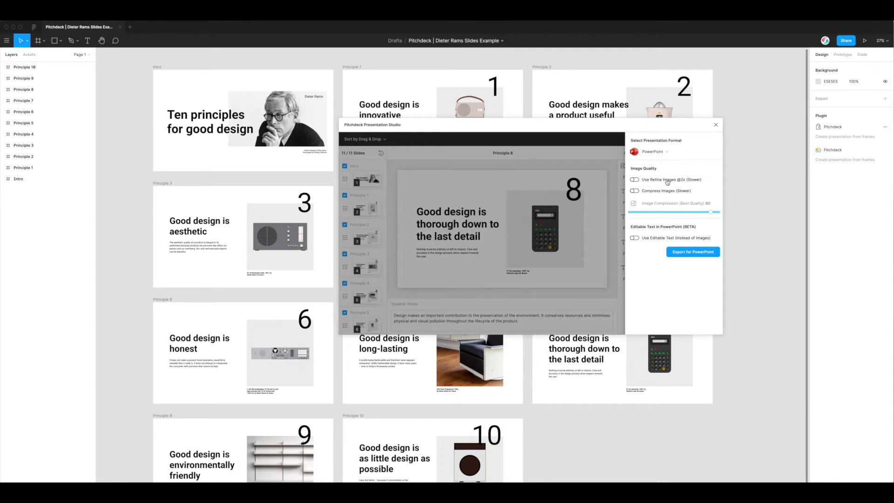
{"action": "left_click", "coordinate": [651, 181]}
{"action": "left_click", "coordinate": [651, 181]}
{"action": "left_click", "coordinate": [656, 157]}
Try image compression at several quality levels for the PowerPoint export and turn compression off again.
{"action": "left_click", "coordinate": [650, 193]}
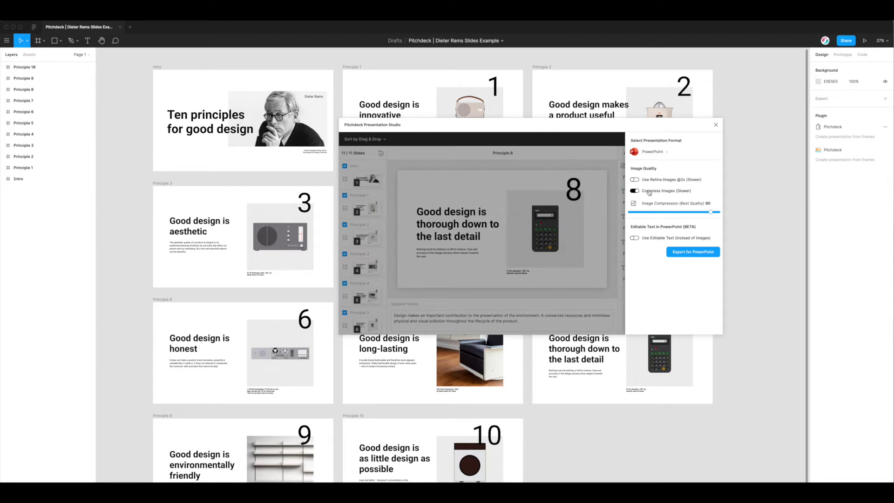
{"action": "mouse_move", "coordinate": [711, 212]}
{"action": "left_mouse_down"}
{"action": "mouse_move", "coordinate": [637, 212]}
{"action": "mouse_move", "coordinate": [697, 212]}
{"action": "left_mouse_up"}
{"action": "mouse_move", "coordinate": [680, 212]}
{"action": "left_mouse_down"}
{"action": "mouse_move", "coordinate": [642, 212]}
{"action": "mouse_move", "coordinate": [715, 212]}
{"action": "mouse_move", "coordinate": [634, 212]}
{"action": "mouse_move", "coordinate": [691, 212]}
{"action": "left_mouse_up"}
{"action": "mouse_move", "coordinate": [686, 213]}
{"action": "left_mouse_down"}
{"action": "mouse_move", "coordinate": [637, 212]}
{"action": "mouse_move", "coordinate": [680, 212]}
{"action": "left_mouse_up"}
{"action": "left_click_drag", "start_coordinate": [683, 213], "coordinate": [702, 212]}
{"action": "left_click", "coordinate": [662, 192]}
Export the uncompressed slides for PowerPoint, save the file to the Desktop under the suggested name and close the plugin window.
{"action": "left_click", "coordinate": [692, 253]}
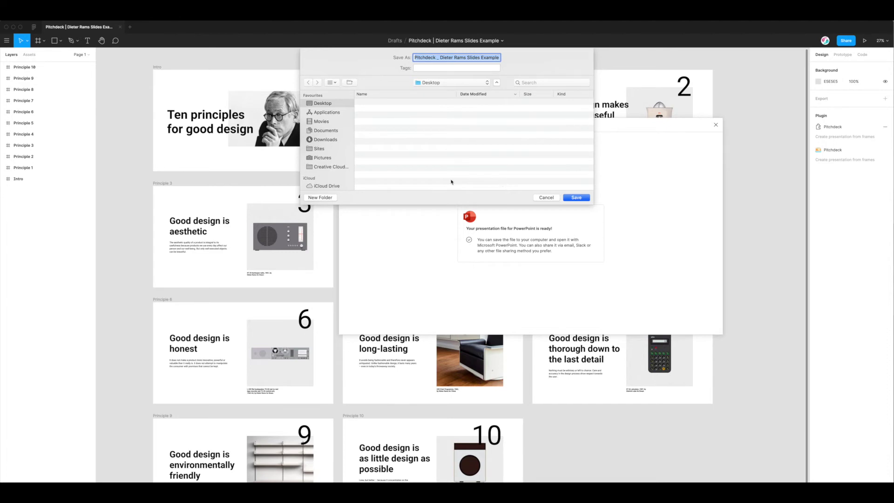
{"action": "left_click", "coordinate": [578, 198]}
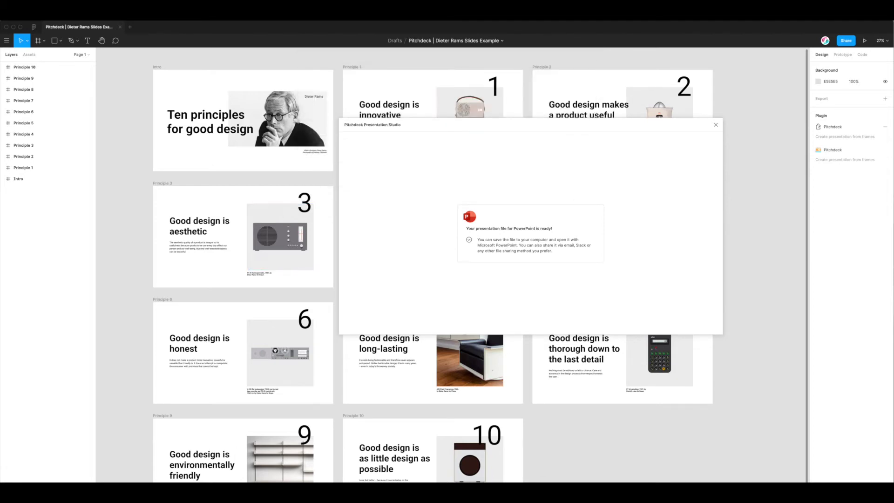
{"action": "left_click", "coordinate": [715, 124]}
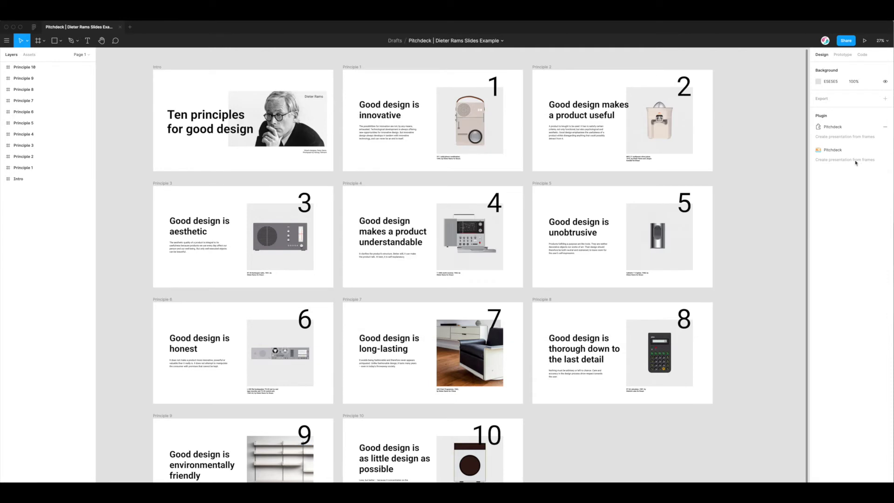
{"action": "left_click", "coordinate": [252, 479]}
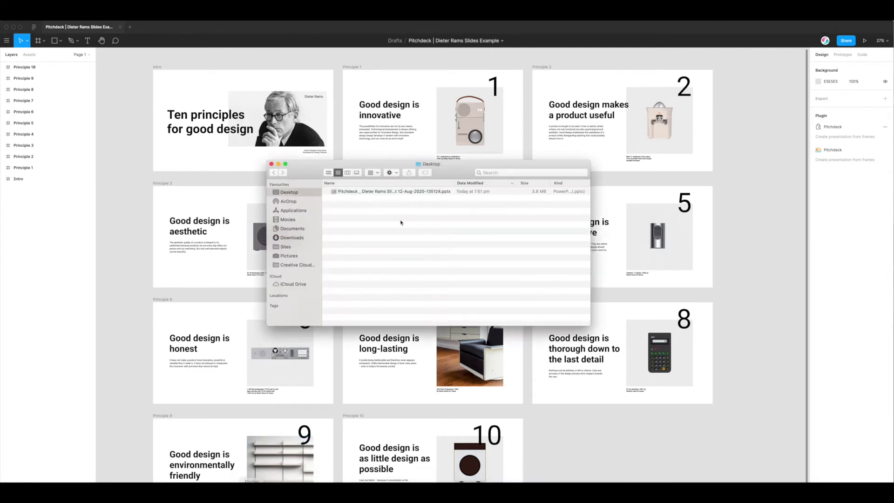
{"action": "left_click", "coordinate": [399, 194]}
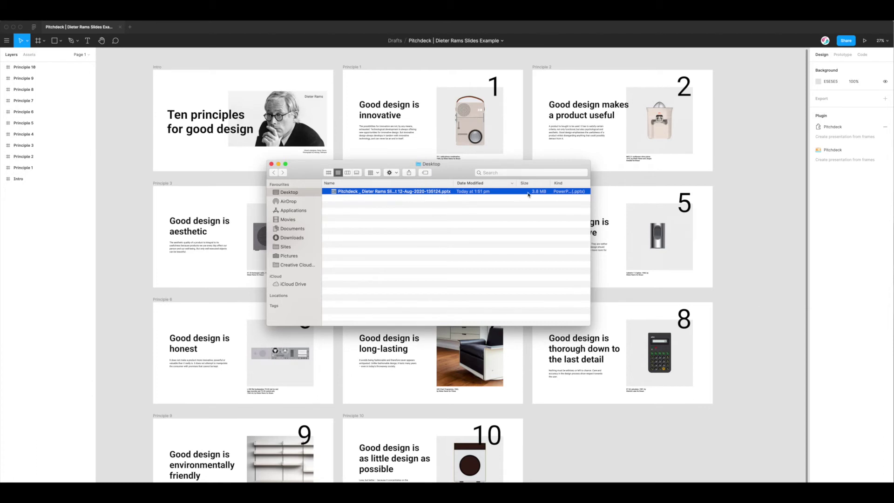
{"action": "right_click", "coordinate": [398, 192]}
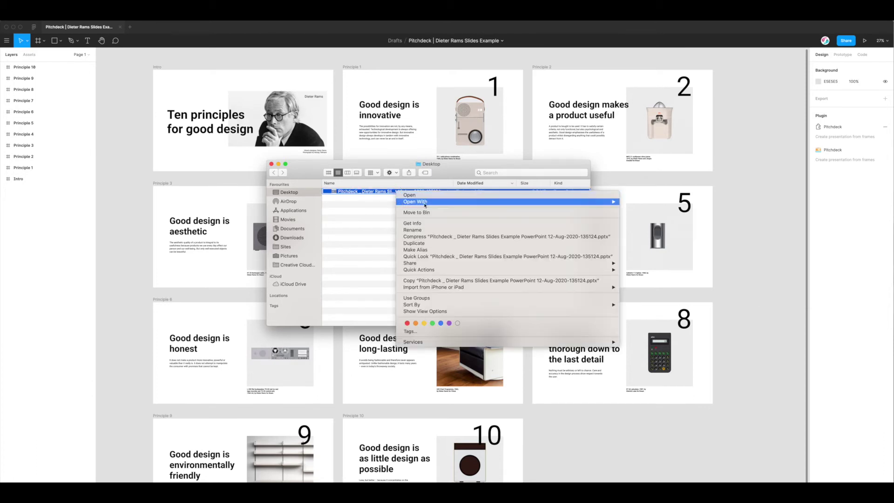
{"action": "mouse_move", "coordinate": [544, 202]}
{"action": "left_click", "coordinate": [643, 230]}
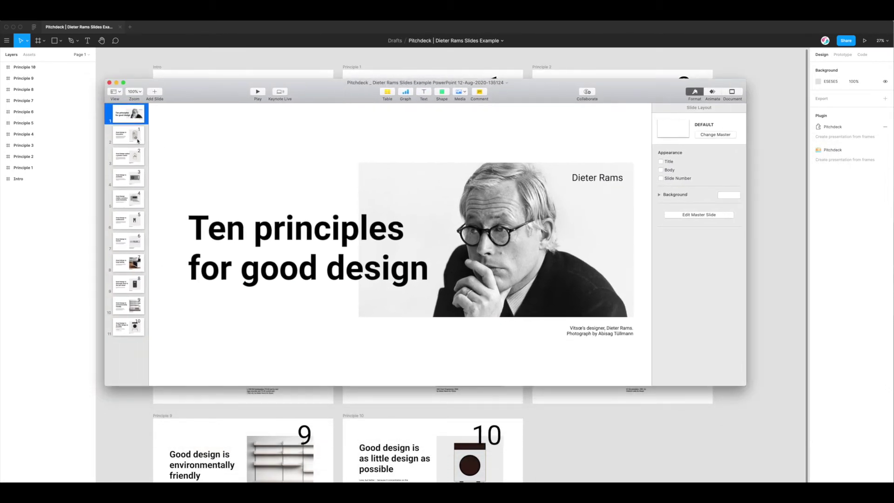
Review the Principle 1 to Principle 5 slides of the exported presentation.
{"action": "left_click", "coordinate": [133, 136]}
{"action": "left_click", "coordinate": [135, 157]}
{"action": "left_click", "coordinate": [138, 179]}
{"action": "left_click", "coordinate": [139, 200]}
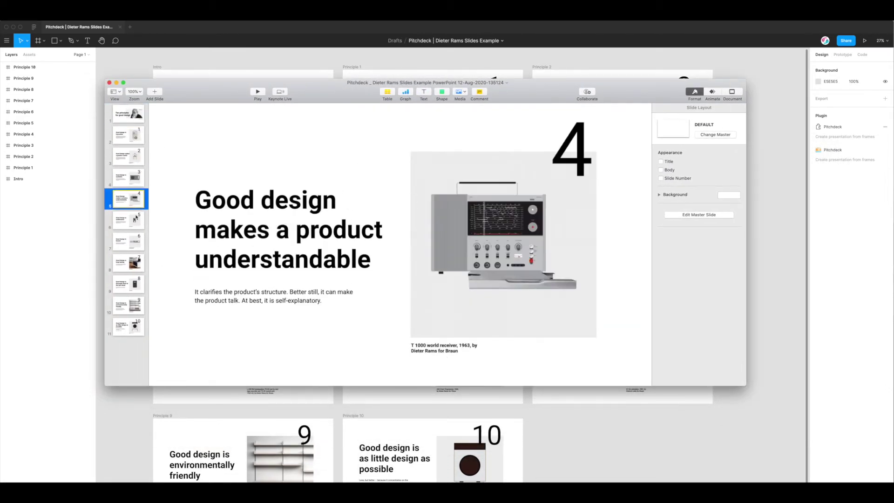
{"action": "left_click", "coordinate": [141, 224]}
Try moving the lighter image on the Principle 5 slide, undo the move and minimise the presentation window.
{"action": "left_click", "coordinate": [496, 228]}
{"action": "left_click_drag", "start_coordinate": [494, 228], "coordinate": [464, 200]}
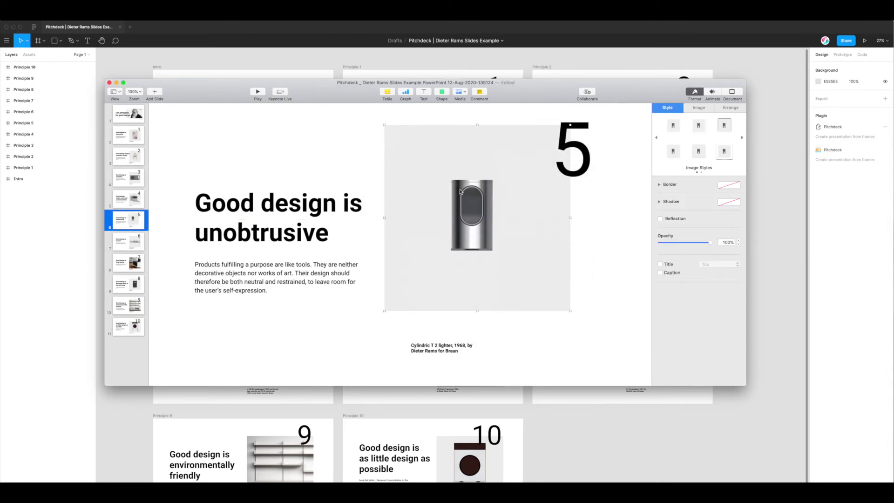
{"action": "key", "text": "super+z"}
{"action": "left_click", "coordinate": [117, 83]}
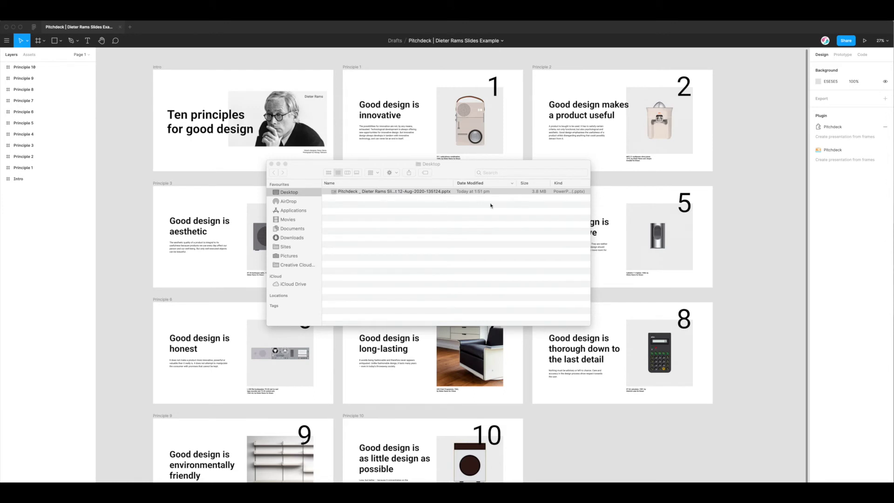
Return to Figma, reopen the Pitchdeck export options, turn on image compression and lower the quality below 80.
{"action": "left_click_drag", "start_coordinate": [502, 168], "coordinate": [527, 174]}
{"action": "left_click", "coordinate": [764, 149]}
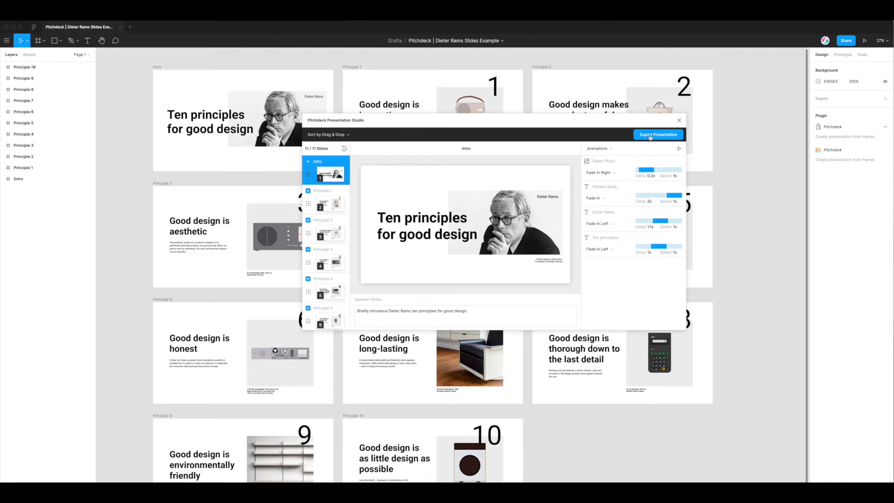
{"action": "left_click", "coordinate": [650, 136]}
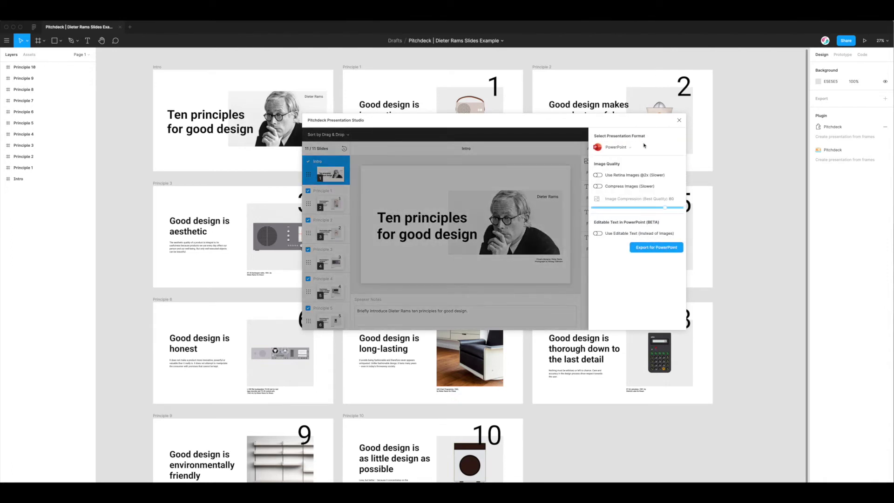
{"action": "left_click", "coordinate": [601, 188]}
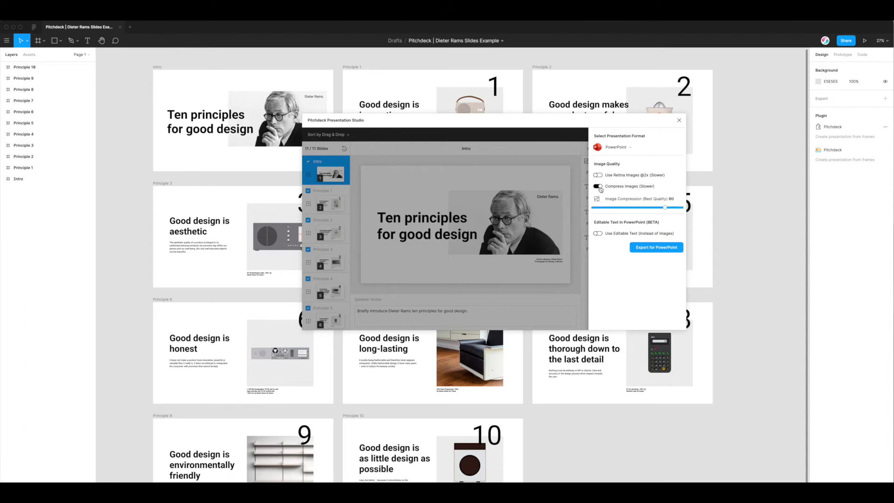
{"action": "left_click", "coordinate": [665, 208]}
{"action": "mouse_move", "coordinate": [665, 207]}
{"action": "left_mouse_down"}
{"action": "mouse_move", "coordinate": [627, 207]}
{"action": "mouse_move", "coordinate": [656, 207]}
{"action": "left_mouse_up"}
Export the compressed slides for PowerPoint, save the file to the Desktop and close the plugin window.
{"action": "left_click", "coordinate": [636, 250]}
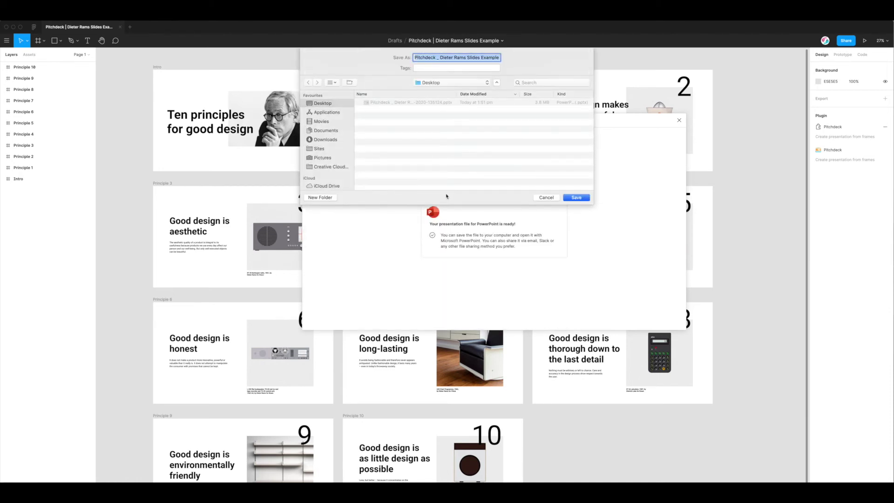
{"action": "left_click", "coordinate": [576, 199]}
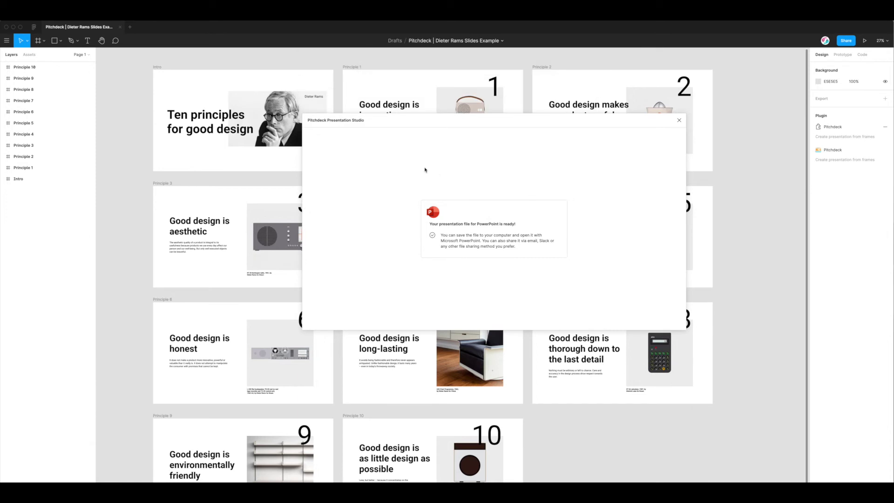
{"action": "left_click_drag", "start_coordinate": [423, 123], "coordinate": [462, 135]}
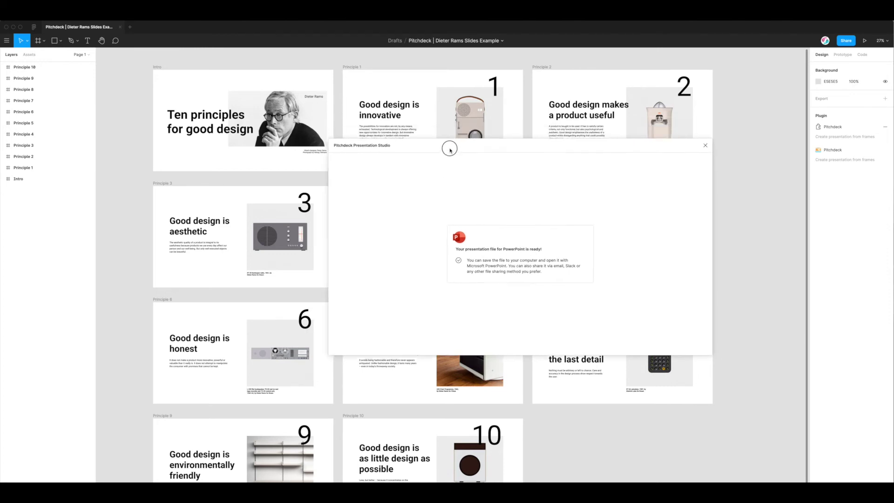
{"action": "left_click", "coordinate": [703, 147]}
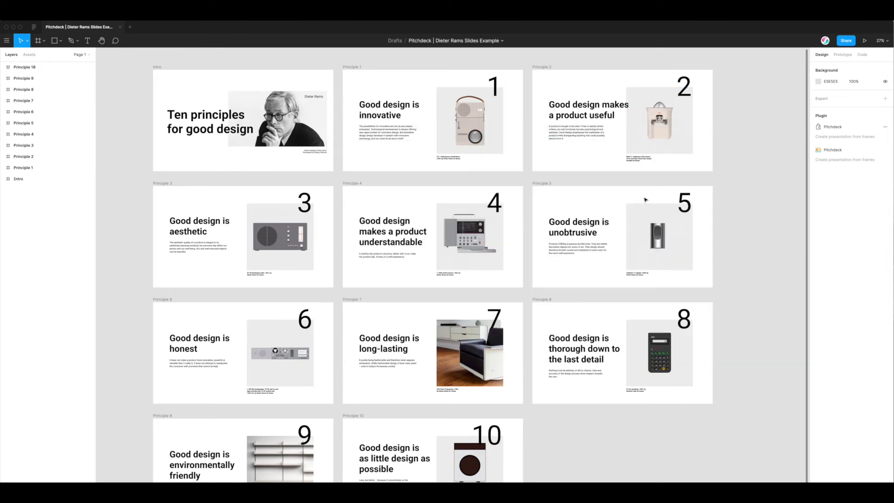
Switch to Finder and compare the file sizes of the two exported PowerPoint files on the Desktop.
{"action": "scroll", "coordinate": [310, 287], "scroll_direction": "down", "scroll_amount": 2}
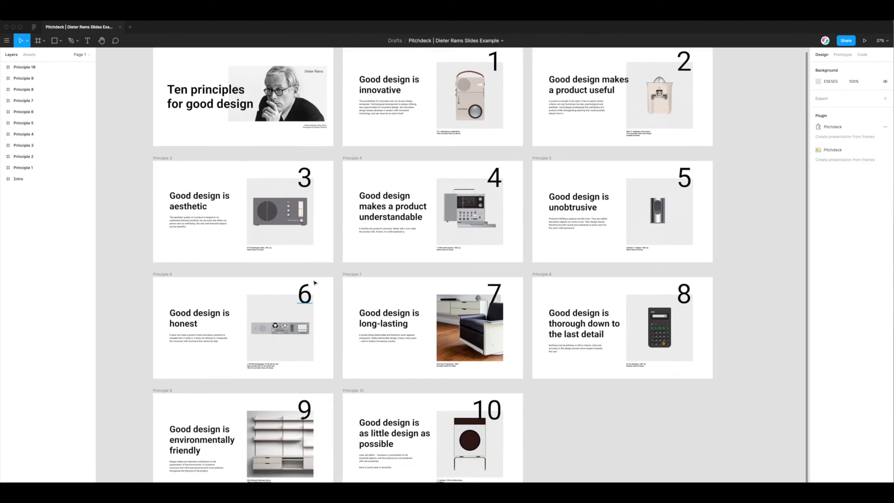
{"action": "scroll", "coordinate": [610, 323], "scroll_direction": "up", "scroll_amount": 4}
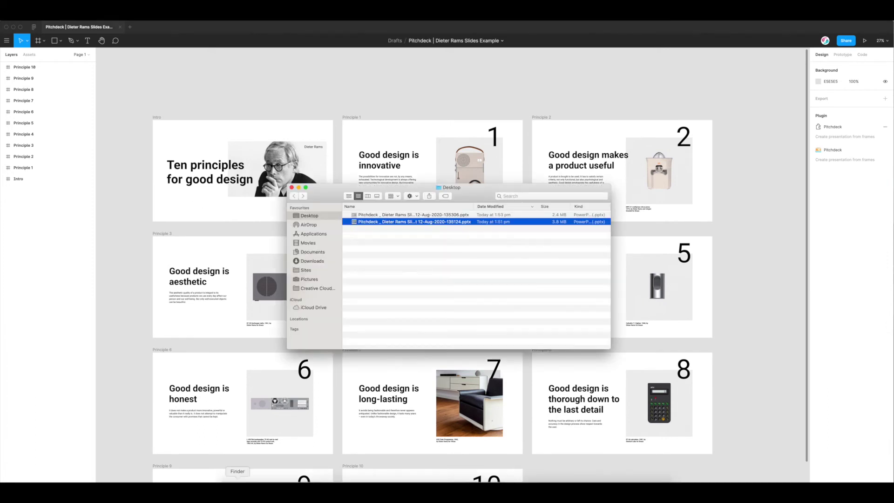
{"action": "left_click", "coordinate": [431, 295]}
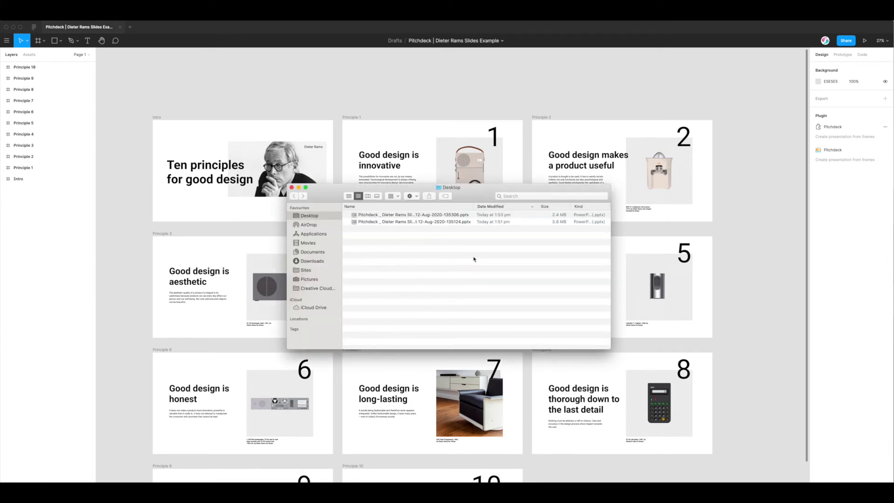
{"action": "left_click", "coordinate": [501, 216]}
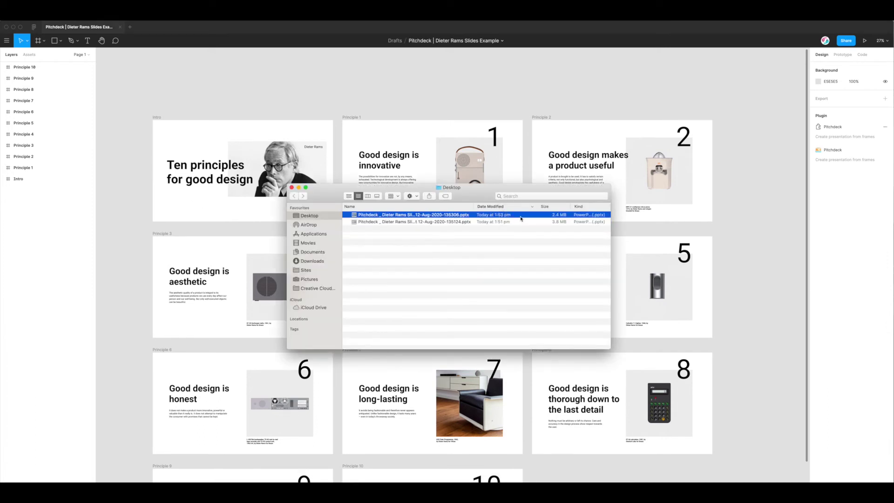
{"action": "left_click", "coordinate": [556, 222]}
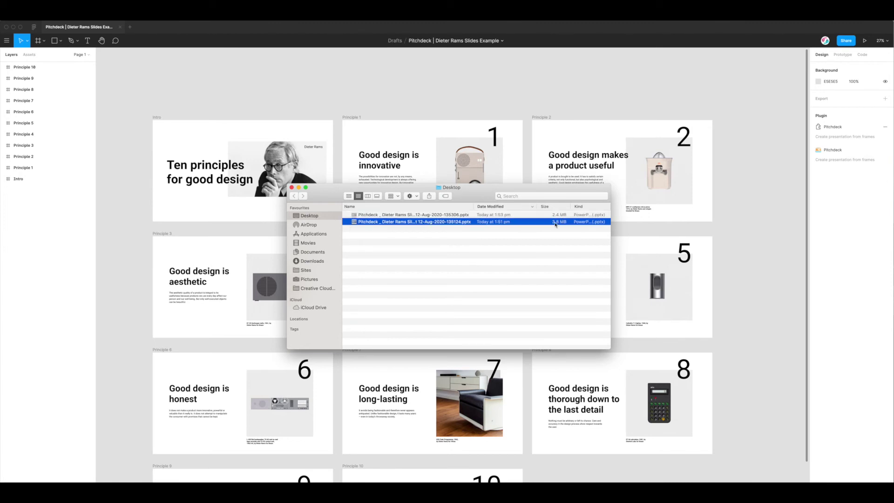
{"action": "left_click", "coordinate": [556, 217]}
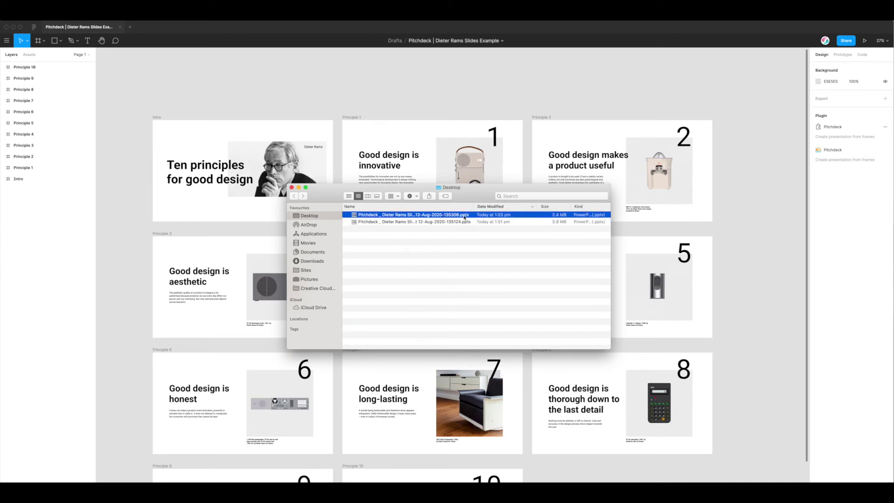
{"action": "right_click", "coordinate": [431, 215]}
{"action": "mouse_move", "coordinate": [645, 225]}
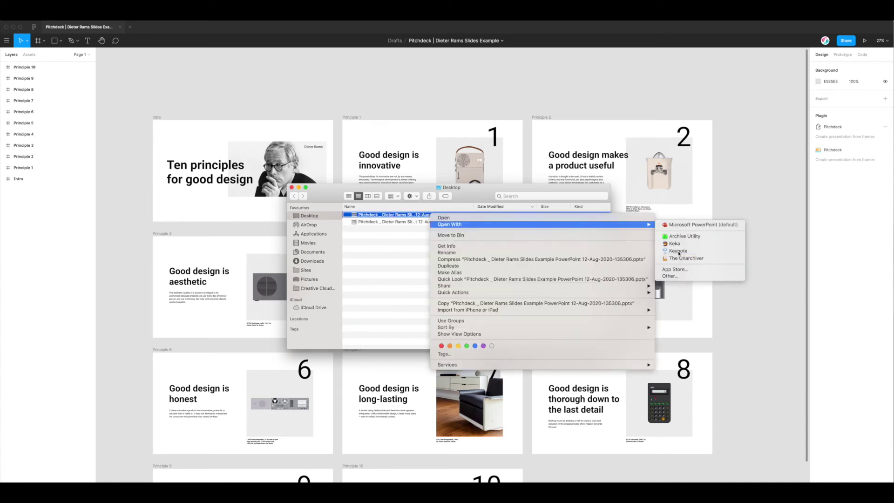
{"action": "left_click", "coordinate": [678, 251]}
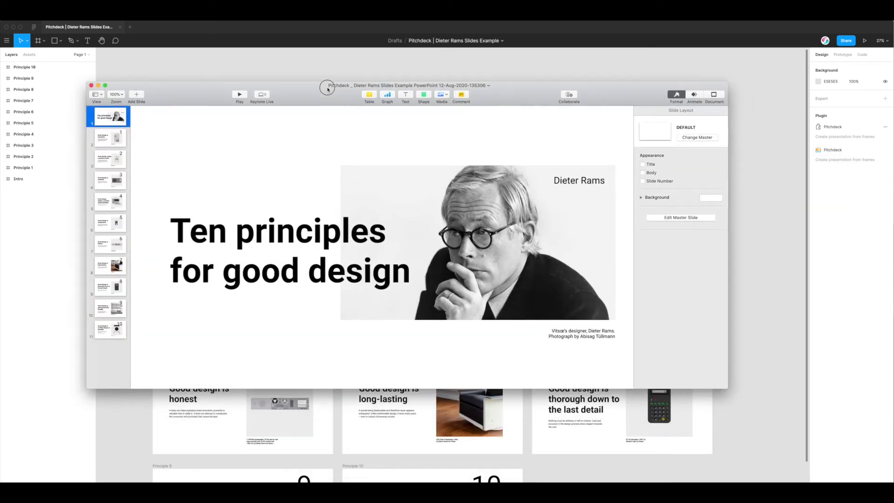
Go through the Principle 1 to Principle 6 slides to check the quality of the compressed images.
{"action": "left_click", "coordinate": [469, 190]}
{"action": "left_click", "coordinate": [98, 137]}
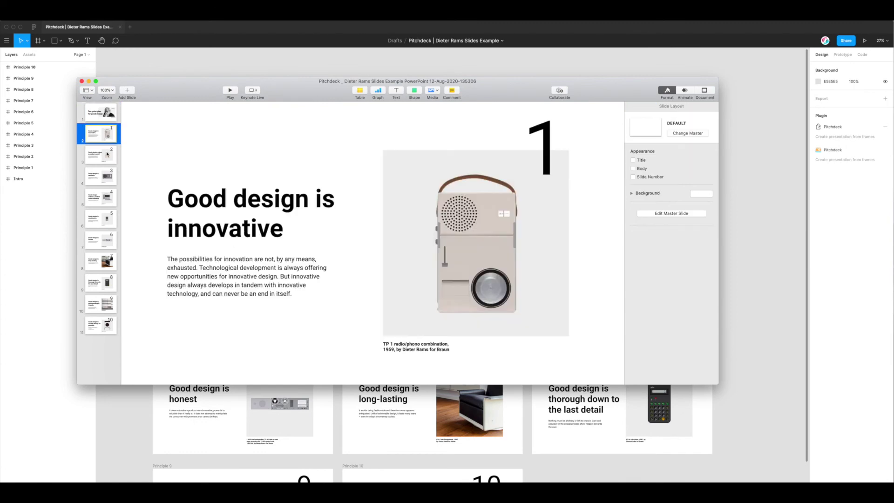
{"action": "left_click", "coordinate": [107, 156]}
{"action": "left_click", "coordinate": [107, 176]}
{"action": "left_click", "coordinate": [107, 197]}
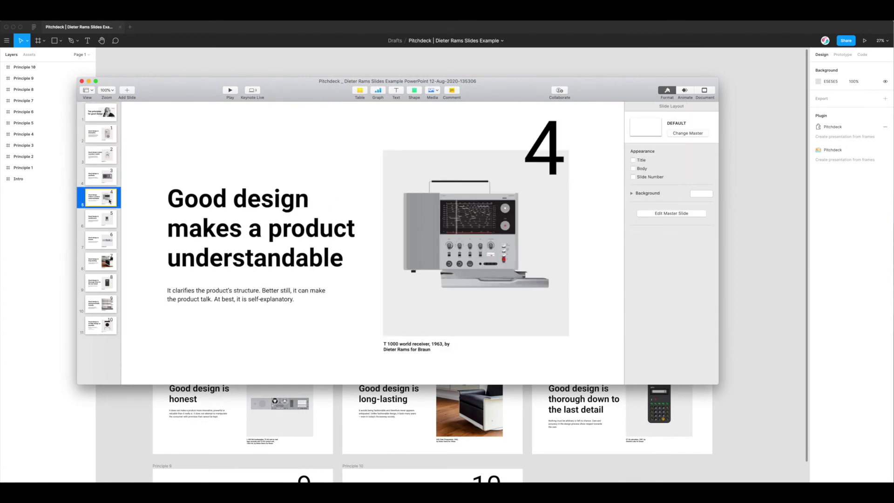
{"action": "left_click", "coordinate": [108, 219]}
{"action": "left_click", "coordinate": [107, 240]}
Go back through the Principle 5, 3, 2 and 1 slides to the title slide and inspect its portrait photo.
{"action": "left_click", "coordinate": [108, 219]}
{"action": "left_click", "coordinate": [103, 184]}
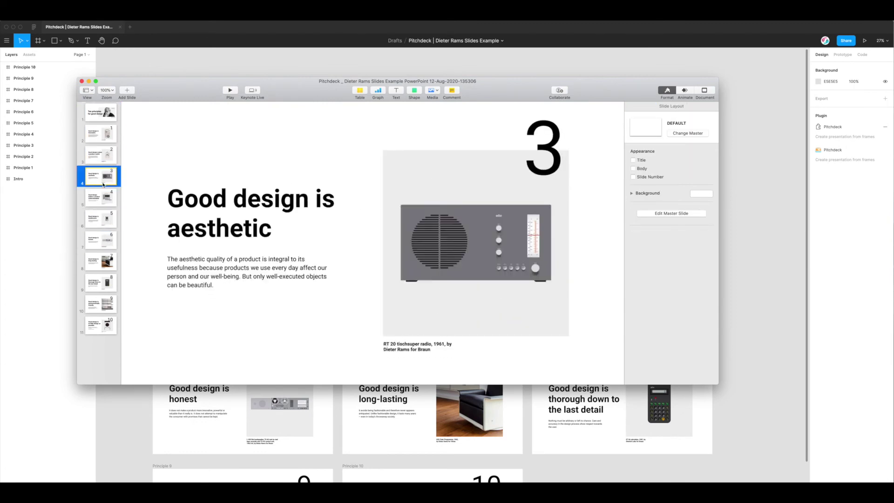
{"action": "left_click", "coordinate": [103, 159]}
{"action": "left_click", "coordinate": [102, 137]}
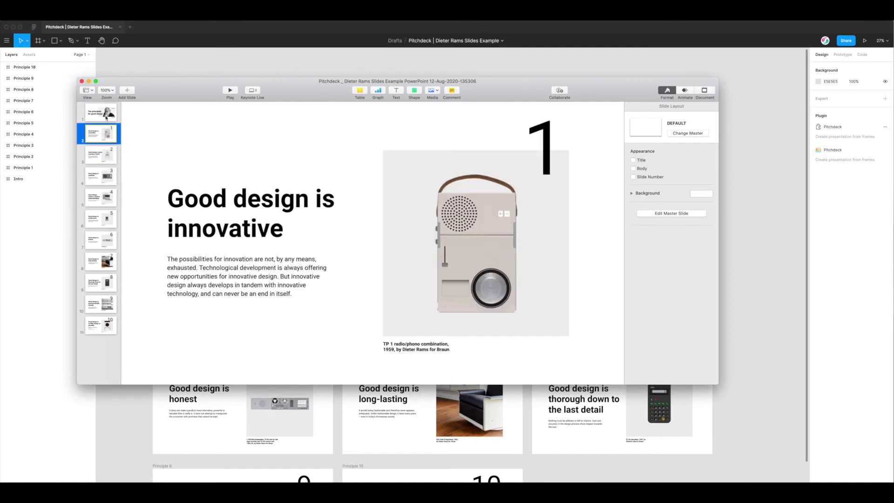
{"action": "left_click", "coordinate": [106, 115]}
{"action": "left_click", "coordinate": [469, 224]}
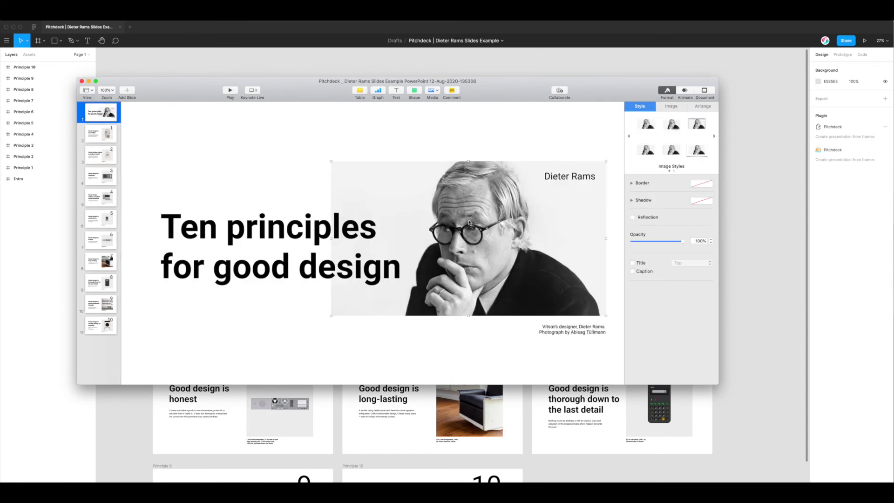
View the Principle 3, 4 and 5 slides again and select the lighter image on the Principle 5 slide.
{"action": "left_click", "coordinate": [106, 177]}
{"action": "left_click", "coordinate": [103, 197]}
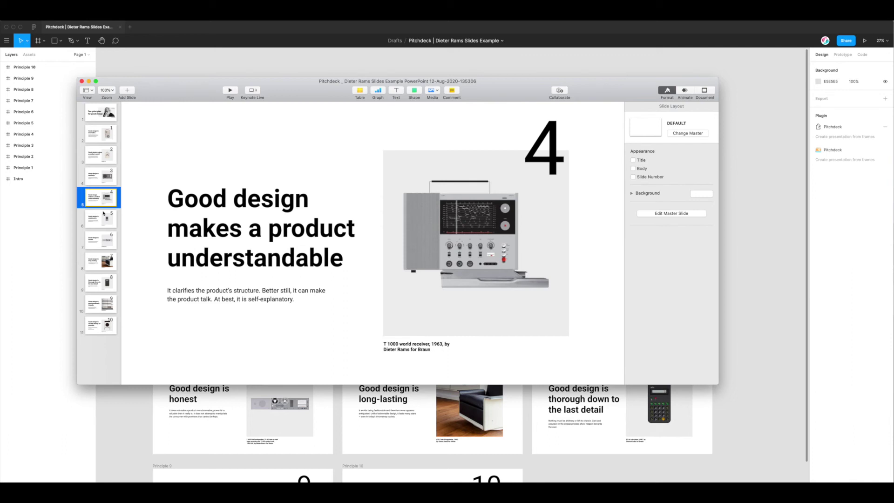
{"action": "left_click", "coordinate": [104, 214]}
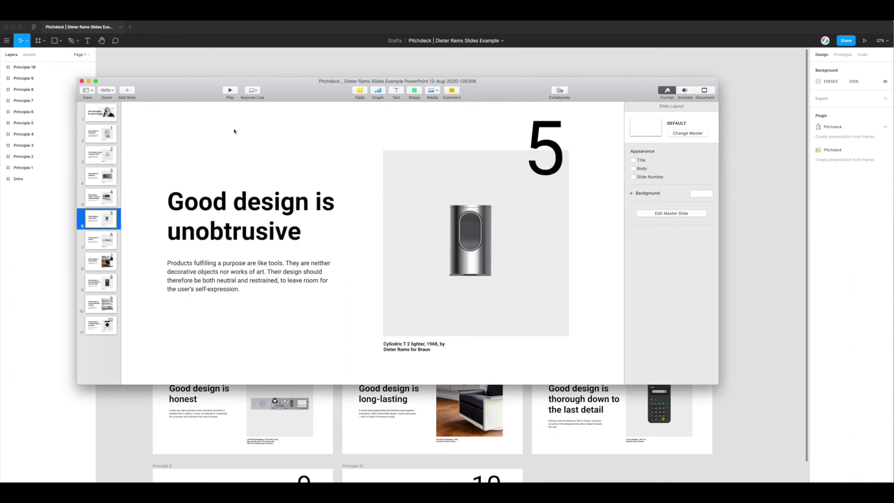
{"action": "left_click_drag", "start_coordinate": [205, 91], "coordinate": [237, 102]}
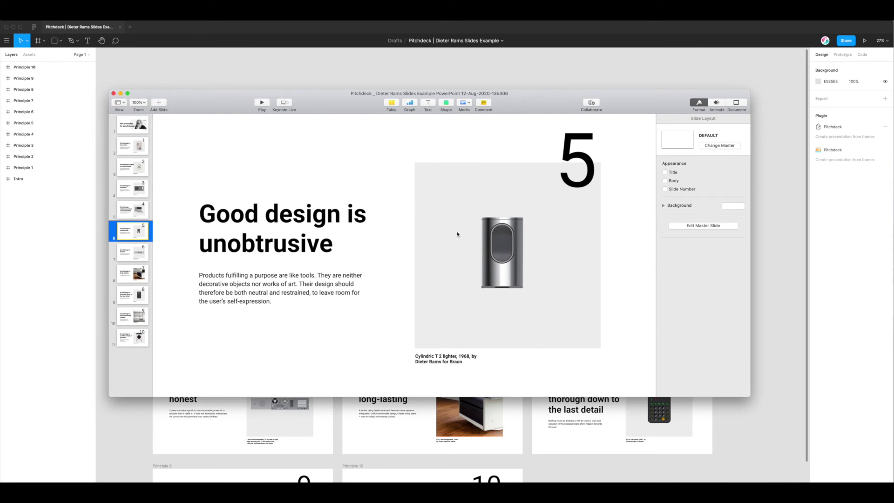
{"action": "left_click", "coordinate": [519, 240]}
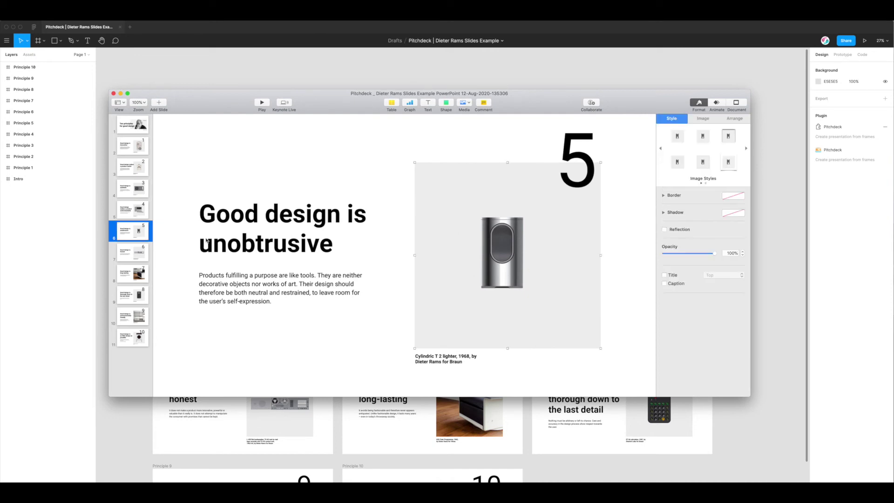
Check the Principle 6 and Principle 7 slides of the compressed export, and close the presentation.
{"action": "left_click", "coordinate": [139, 253]}
{"action": "left_click", "coordinate": [138, 274]}
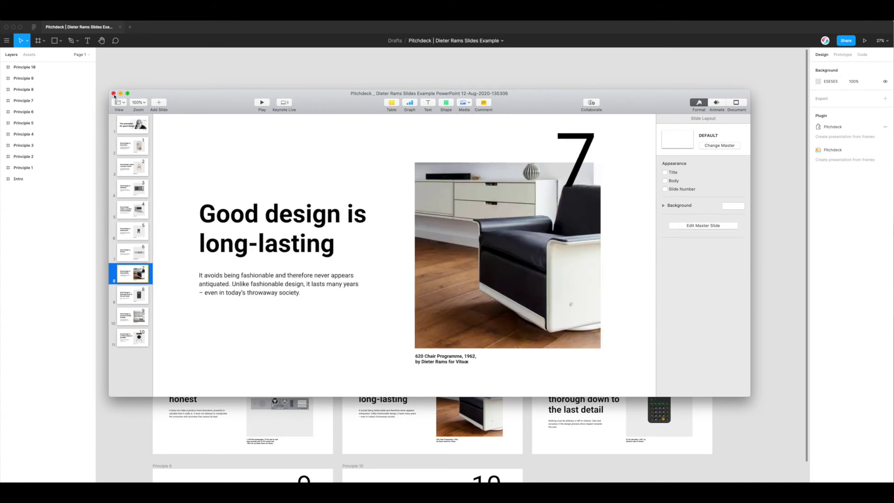
{"action": "left_click", "coordinate": [113, 93]}
{"action": "left_click", "coordinate": [281, 95]}
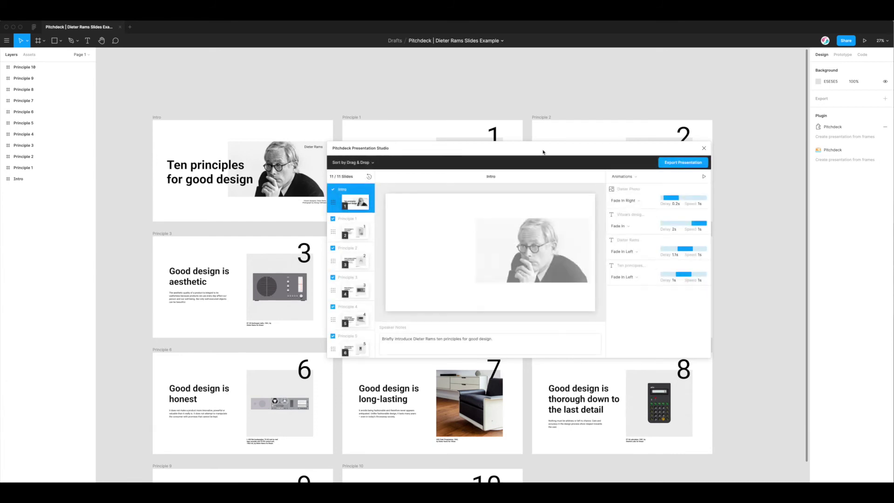
Export the slides for PowerPoint again with the image compression quality lowered below 70, and save the file to the Desktop.
{"action": "left_click", "coordinate": [676, 164]}
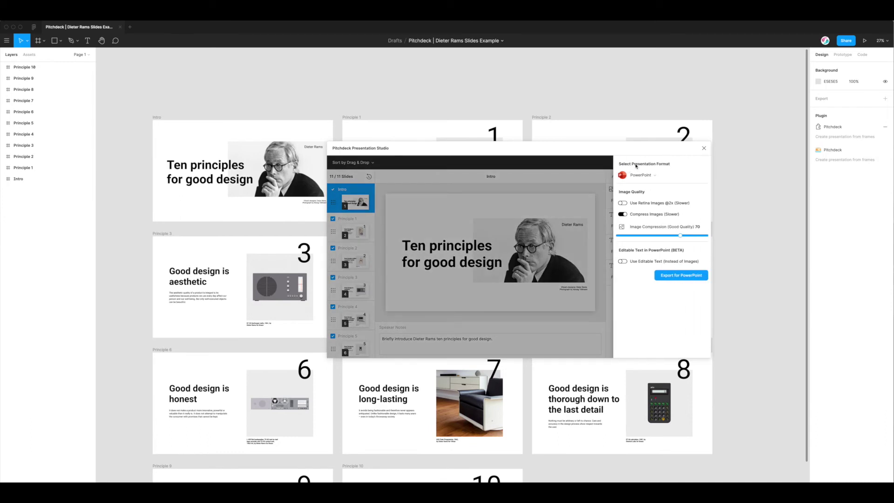
{"action": "left_click_drag", "start_coordinate": [680, 235], "coordinate": [653, 235]}
{"action": "left_click_drag", "start_coordinate": [652, 235], "coordinate": [648, 236]}
{"action": "left_click", "coordinate": [687, 277]}
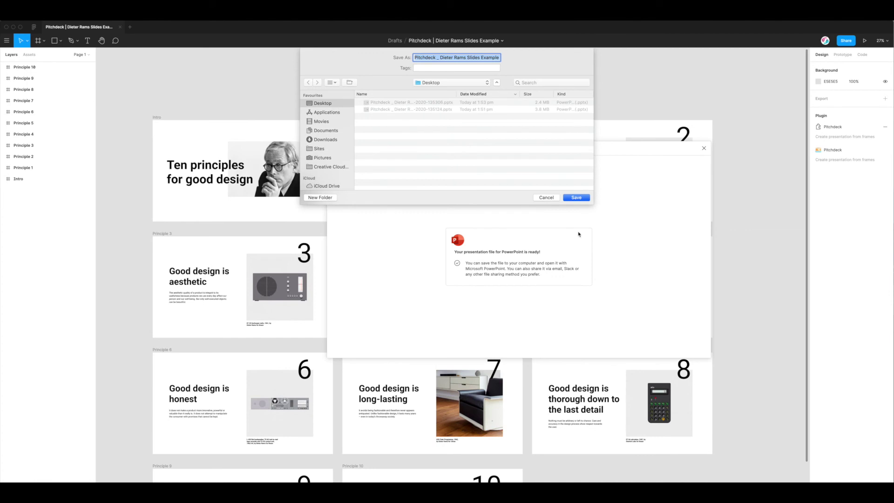
{"action": "left_click", "coordinate": [576, 198]}
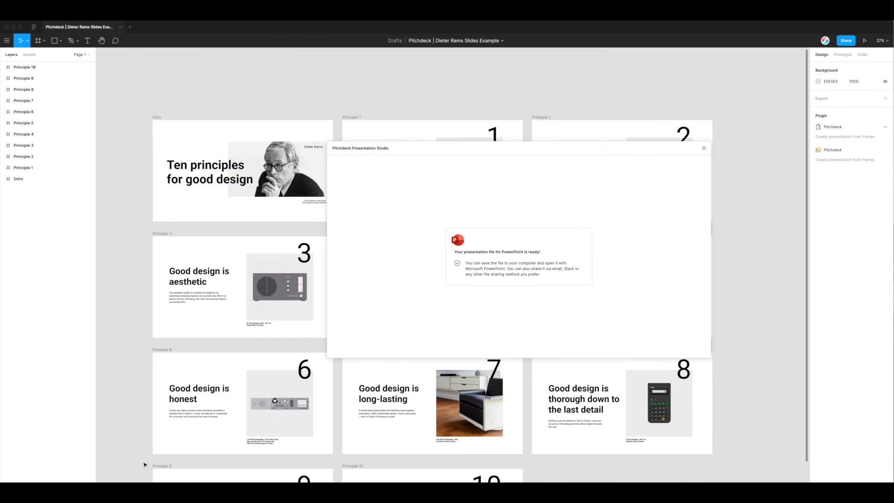
Compare the file sizes of the three exported PowerPoint files in the Desktop folder.
{"action": "left_click", "coordinate": [232, 477]}
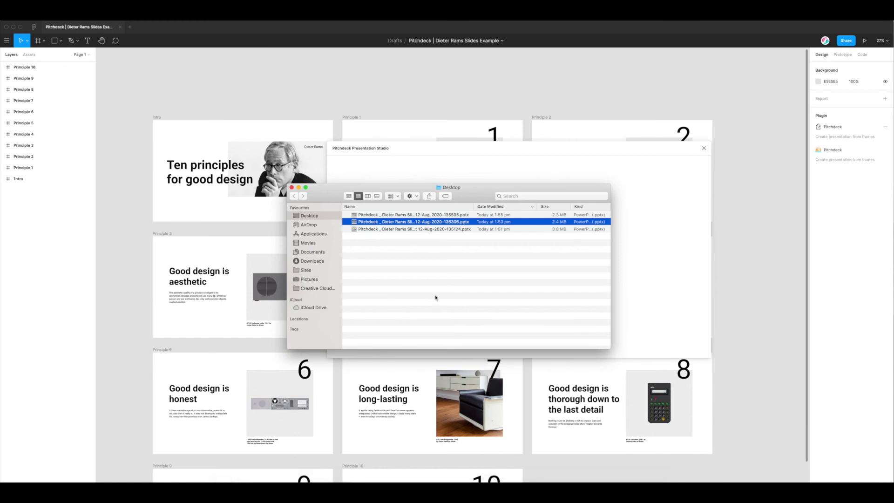
{"action": "left_click", "coordinate": [440, 230]}
{"action": "left_click", "coordinate": [456, 216]}
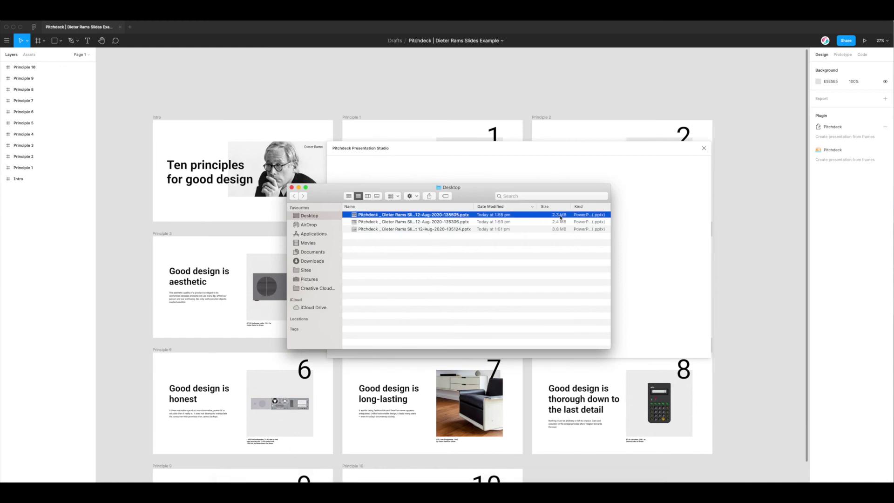
{"action": "right_click", "coordinate": [405, 216]}
{"action": "mouse_move", "coordinate": [573, 228]}
{"action": "left_click", "coordinate": [651, 252]}
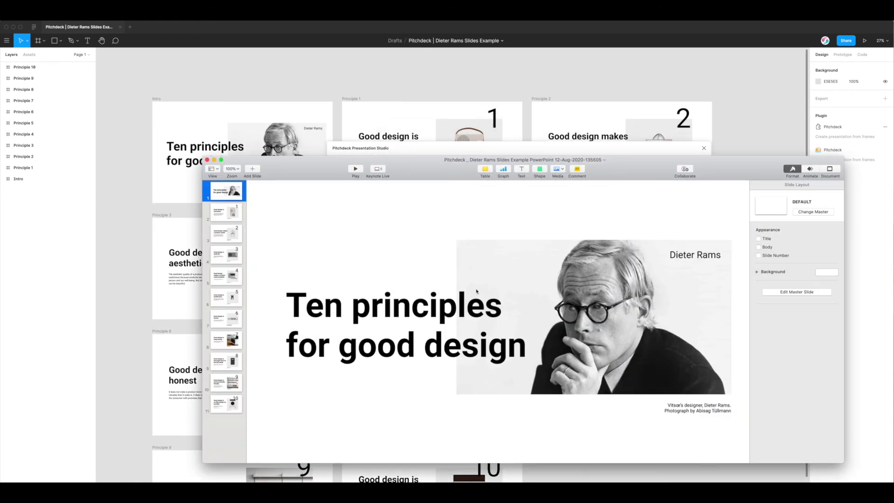
{"action": "left_click_drag", "start_coordinate": [618, 156], "coordinate": [473, 63]}
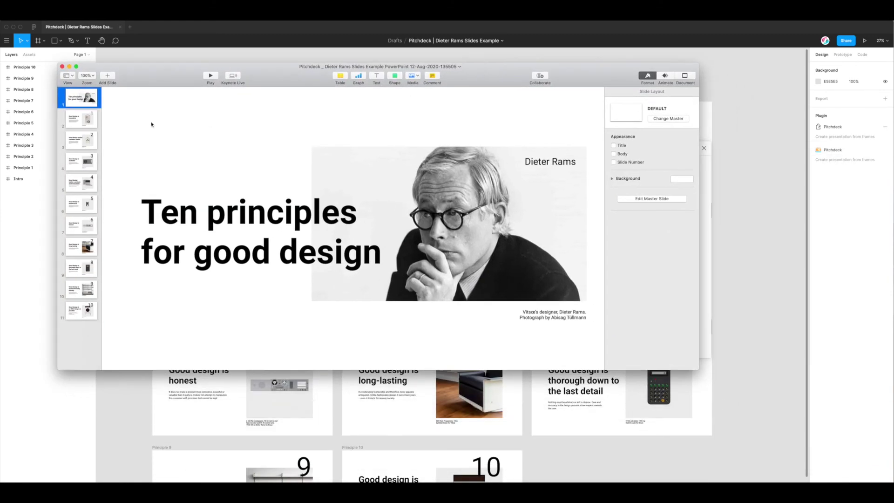
Go through the Principle 1 to Principle 5 slides and back to Principle 3 to check the more heavily compressed images.
{"action": "left_click", "coordinate": [81, 121]}
{"action": "left_click_drag", "start_coordinate": [303, 77], "coordinate": [359, 92]}
{"action": "left_click", "coordinate": [144, 159]}
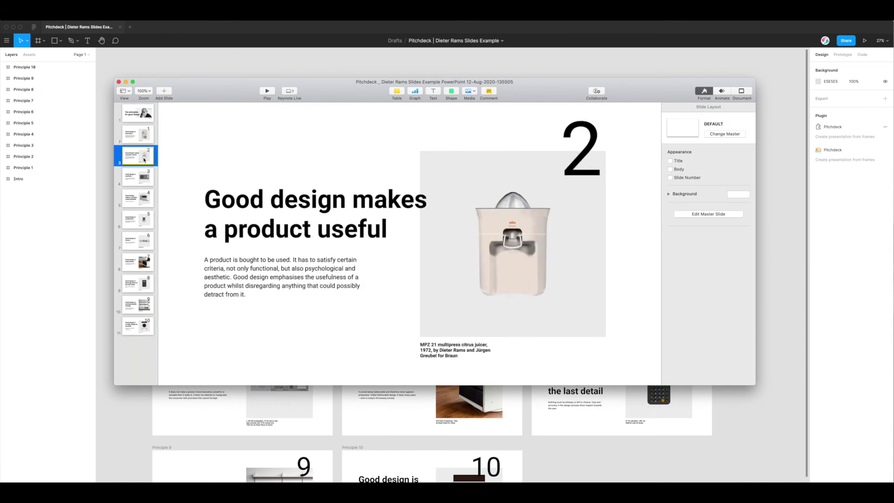
{"action": "left_click", "coordinate": [142, 177]}
{"action": "left_click", "coordinate": [144, 203]}
{"action": "left_click", "coordinate": [145, 227]}
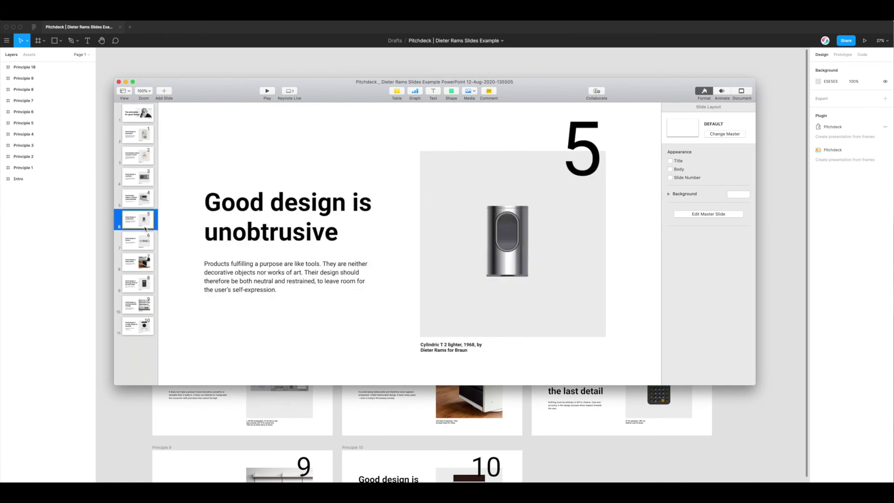
{"action": "left_click", "coordinate": [145, 204]}
{"action": "left_click", "coordinate": [144, 179]}
Go through the Principle 5 to Principle 10 slides to check the quality of their images.
{"action": "left_click", "coordinate": [144, 219]}
{"action": "left_click", "coordinate": [144, 241]}
{"action": "left_click", "coordinate": [142, 262]}
{"action": "left_click", "coordinate": [143, 282]}
{"action": "left_click", "coordinate": [143, 303]}
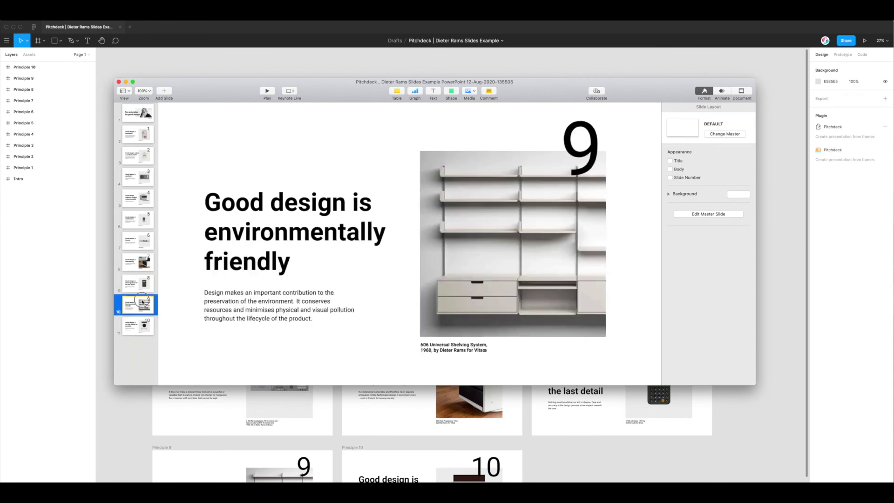
{"action": "left_click", "coordinate": [145, 325]}
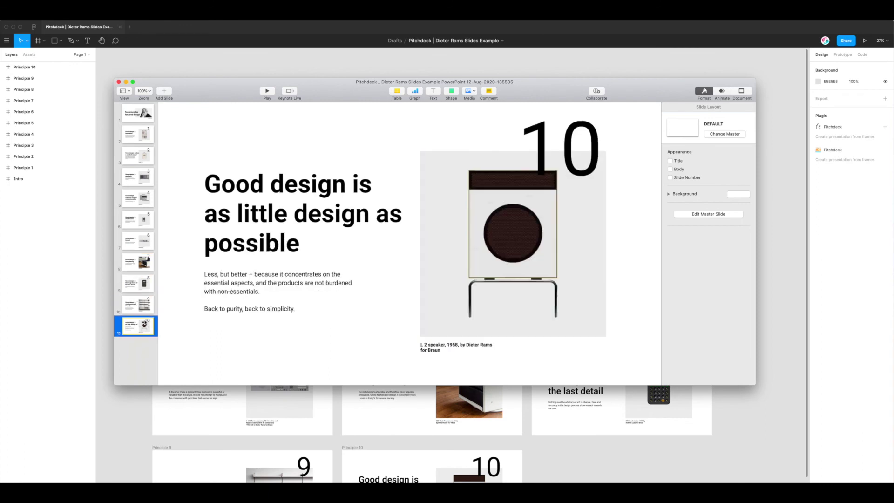
Review the Principle 2, Principle 1 and title slides again, and close the presentation.
{"action": "left_click", "coordinate": [147, 163]}
{"action": "left_click", "coordinate": [142, 139]}
{"action": "left_click", "coordinate": [140, 117]}
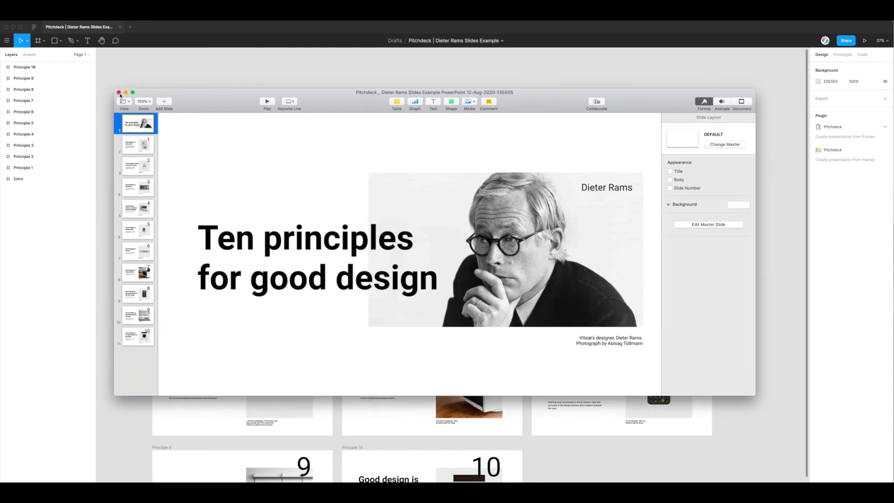
{"action": "left_click", "coordinate": [119, 93]}
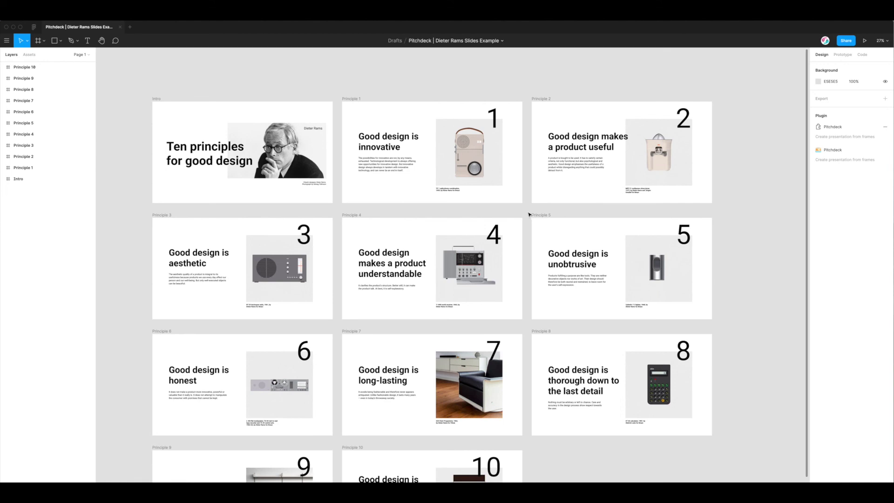
{"action": "scroll", "coordinate": [527, 211], "scroll_direction": "down", "scroll_amount": 2}
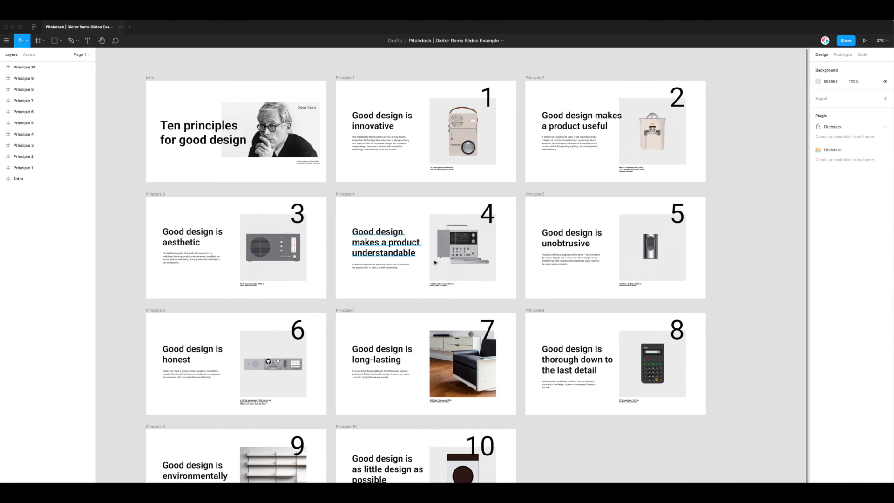
{"action": "scroll", "coordinate": [458, 249], "scroll_direction": "right", "scroll_amount": 1}
{"action": "scroll", "coordinate": [458, 249], "scroll_direction": "down", "scroll_amount": 1}
{"action": "scroll", "coordinate": [458, 249], "scroll_direction": "down", "scroll_amount": 2}
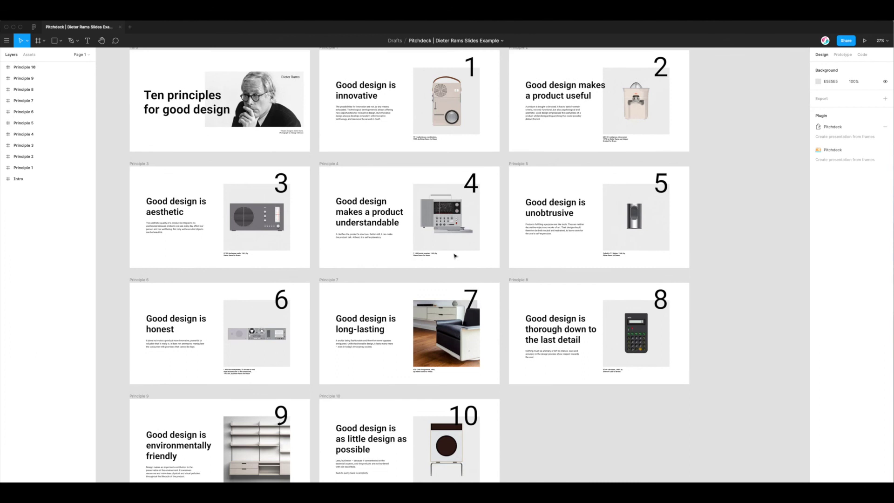
{"action": "scroll", "coordinate": [471, 314], "scroll_direction": "down", "scroll_amount": 1}
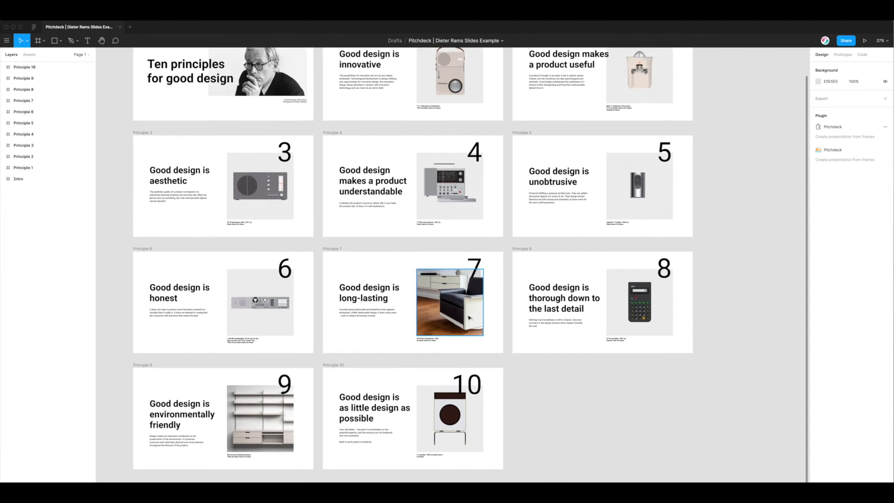
{"action": "scroll", "coordinate": [257, 309], "scroll_direction": "up", "scroll_amount": 4}
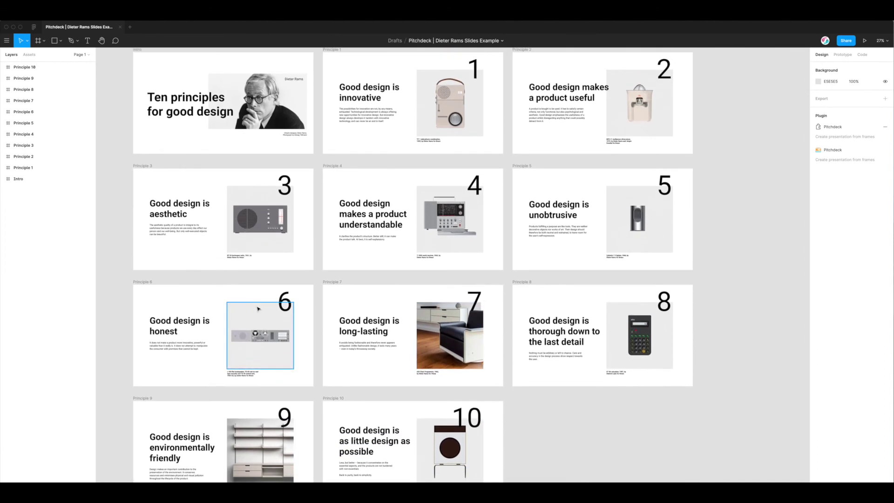
{"action": "scroll", "coordinate": [462, 261], "scroll_direction": "up", "scroll_amount": 1}
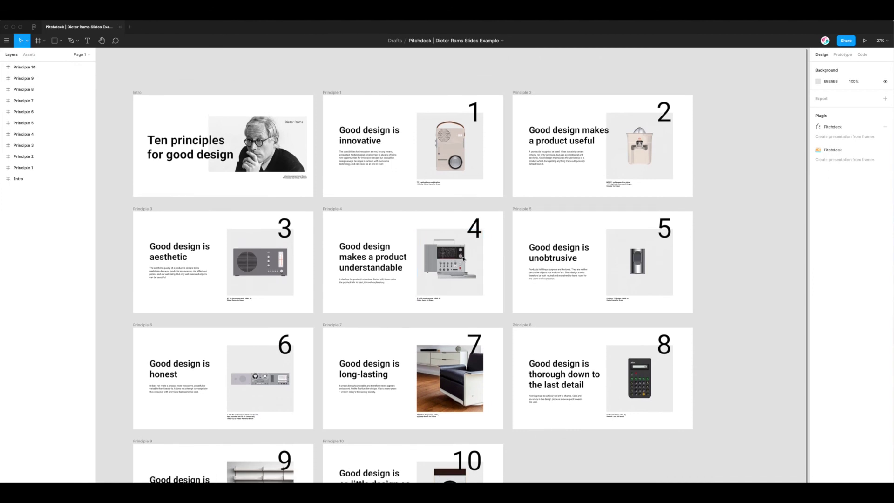
{"action": "scroll", "coordinate": [511, 250], "scroll_direction": "up", "scroll_amount": 1}
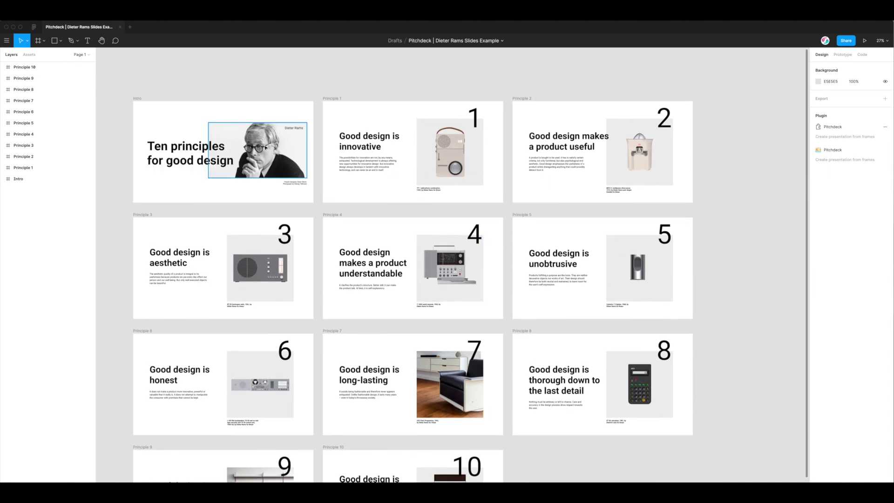
{"action": "scroll", "coordinate": [322, 160], "scroll_direction": "up", "scroll_amount": 1}
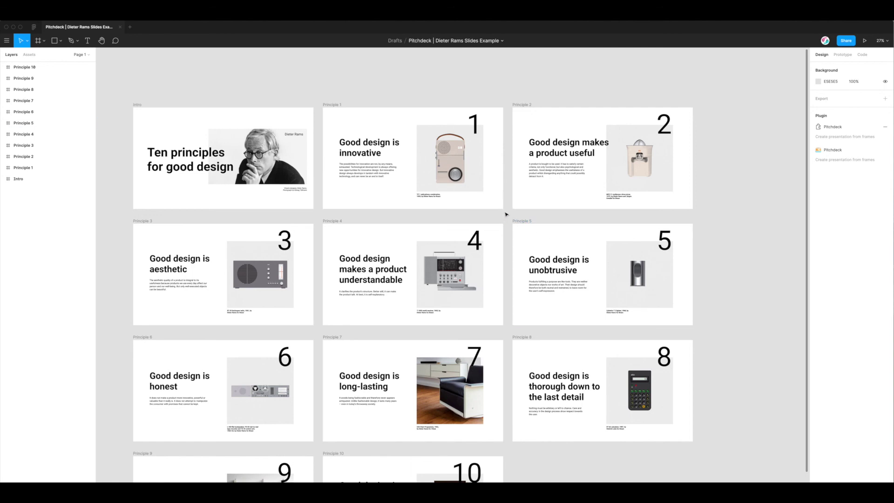
{"action": "scroll", "coordinate": [505, 215], "scroll_direction": "up", "scroll_amount": 1}
{"action": "scroll", "coordinate": [511, 214], "scroll_direction": "down", "scroll_amount": 2}
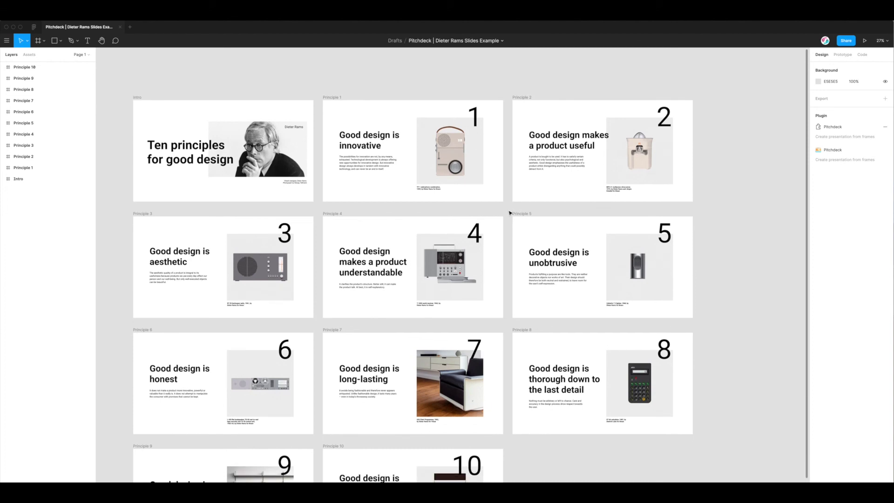
{"action": "scroll", "coordinate": [510, 213], "scroll_direction": "down", "scroll_amount": 2}
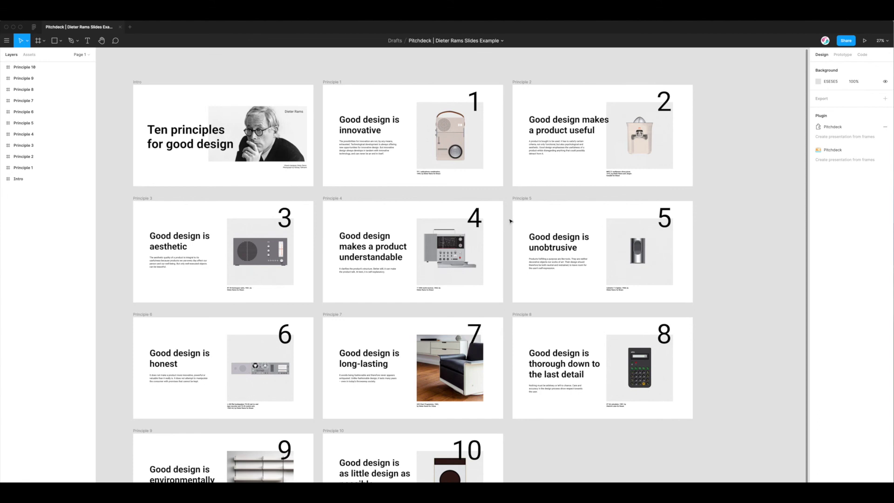
{"action": "scroll", "coordinate": [511, 219], "scroll_direction": "down", "scroll_amount": 1}
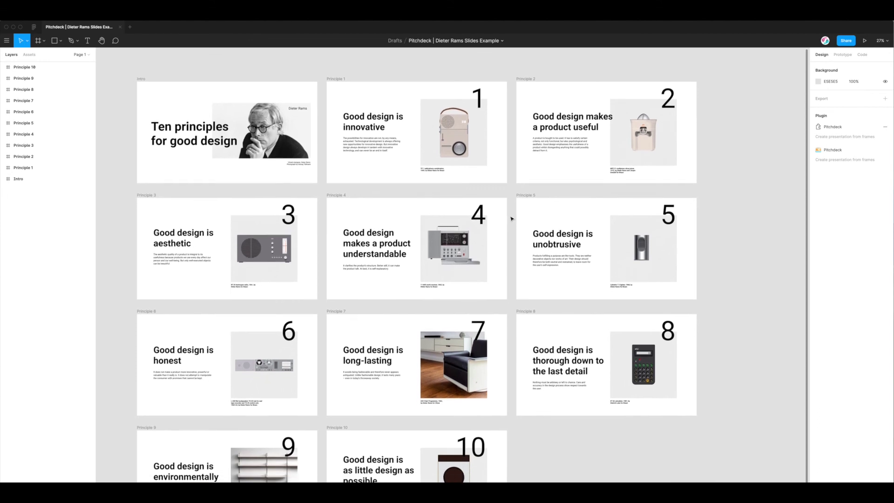
{"action": "scroll", "coordinate": [511, 219], "scroll_direction": "left", "scroll_amount": 1}
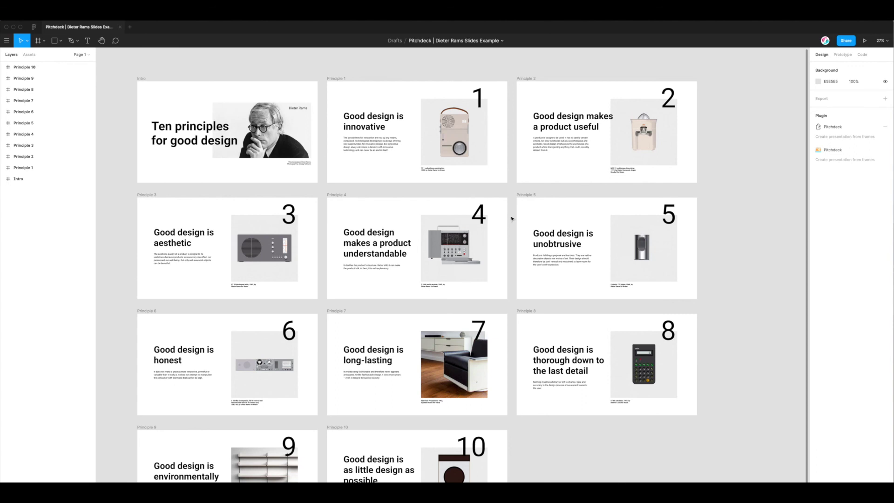
{"action": "scroll", "coordinate": [513, 218], "scroll_direction": "down", "scroll_amount": 1}
{"action": "scroll", "coordinate": [513, 219], "scroll_direction": "left", "scroll_amount": 1}
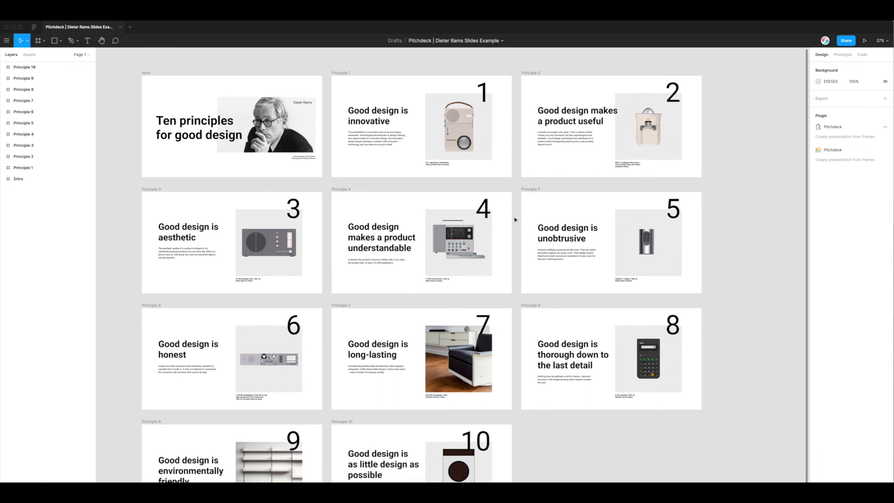
{"action": "scroll", "coordinate": [516, 220], "scroll_direction": "up", "scroll_amount": 1}
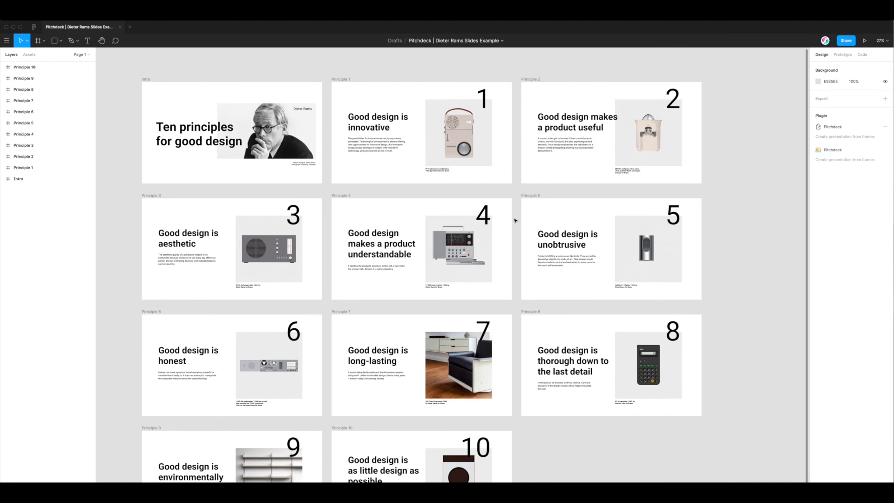
{"action": "scroll", "coordinate": [515, 220], "scroll_direction": "down", "scroll_amount": 1}
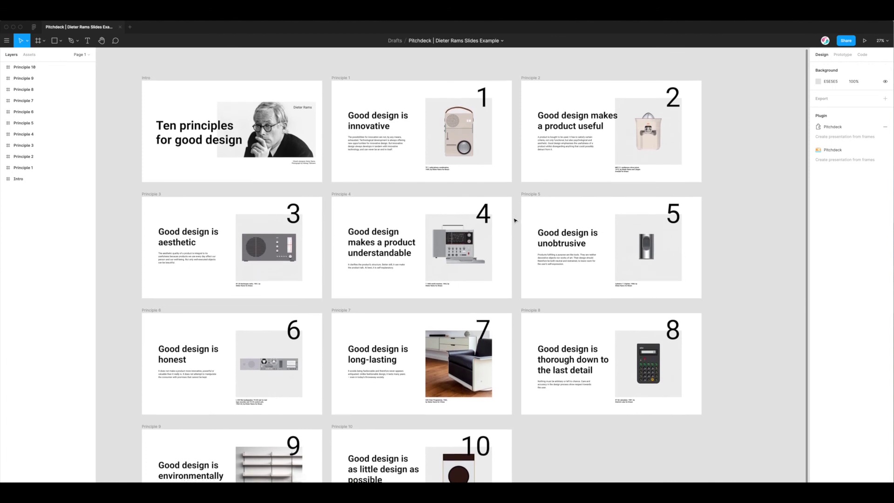
{"action": "scroll", "coordinate": [515, 221], "scroll_direction": "down", "scroll_amount": 1}
{"action": "scroll", "coordinate": [515, 221], "scroll_direction": "left", "scroll_amount": 1}
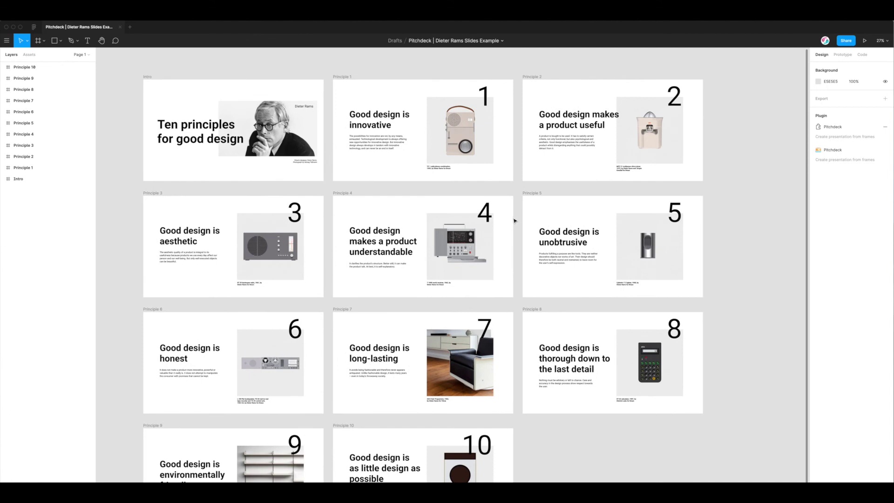
{"action": "scroll", "coordinate": [515, 221], "scroll_direction": "up", "scroll_amount": 3}
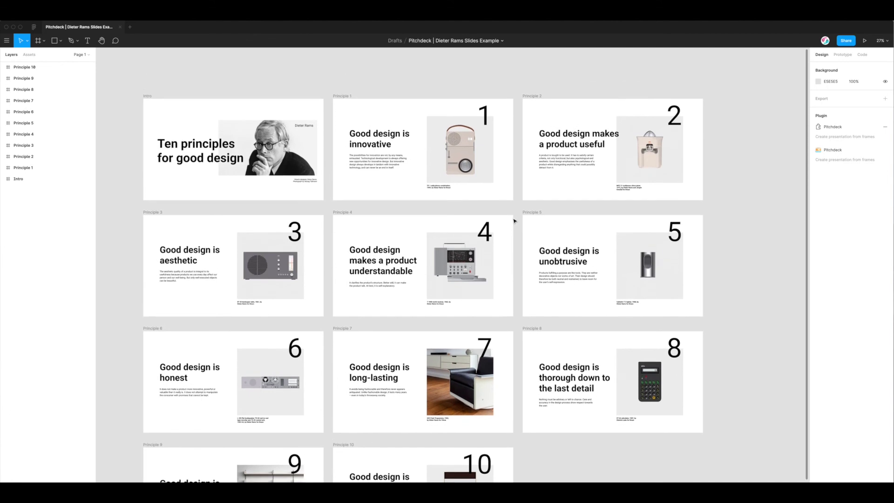